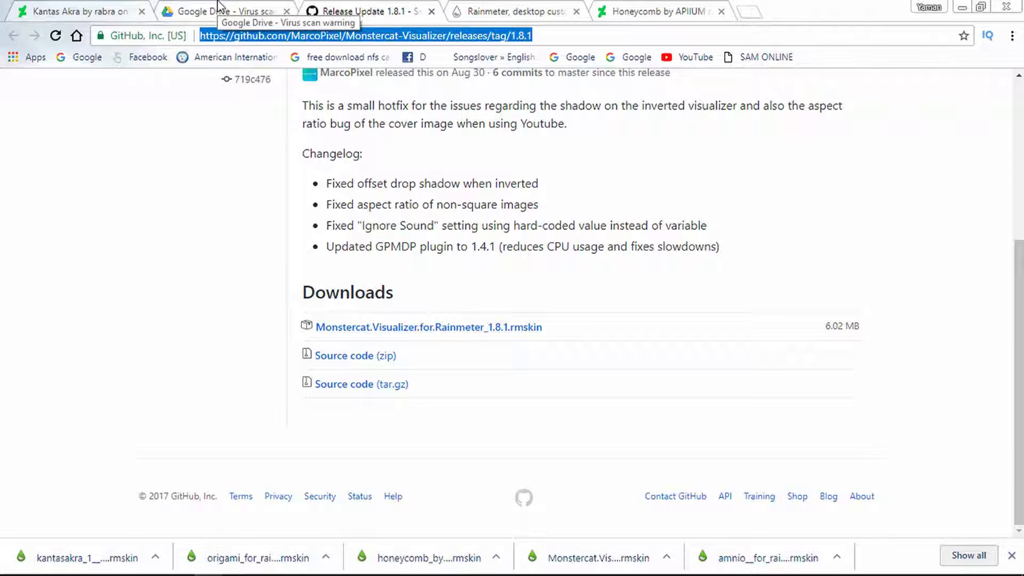
- Check the download pages for the mnml UI skin on Google Drive and the Kantas Akra skin on DeviantArt
click(218, 8)
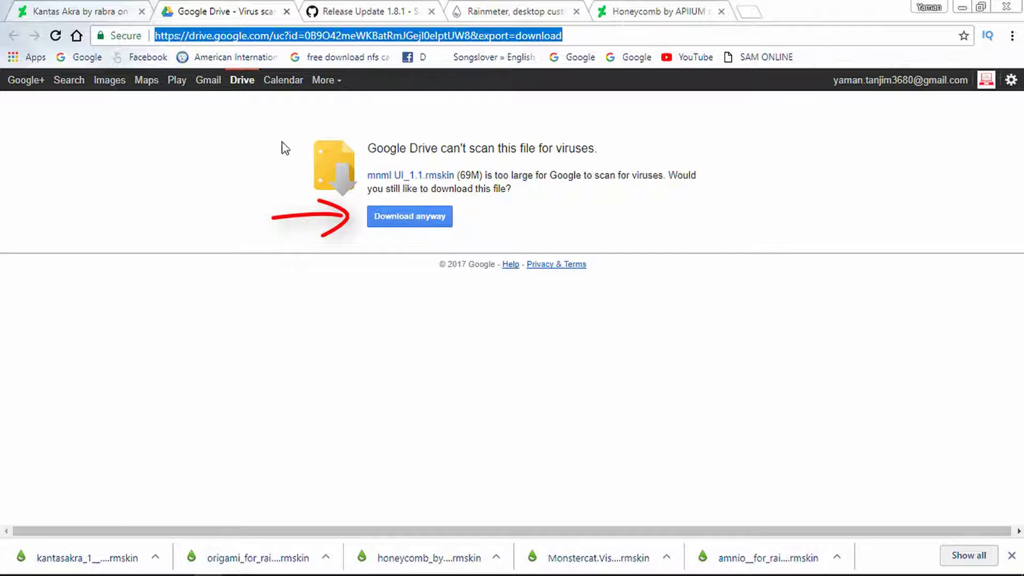
click(97, 8)
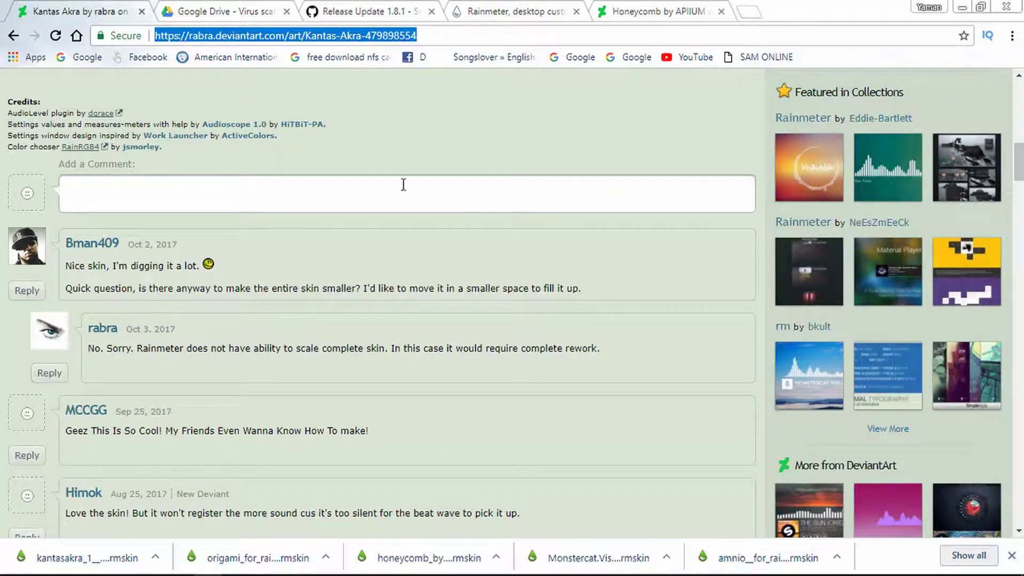
scroll(516, 251, up, 15)
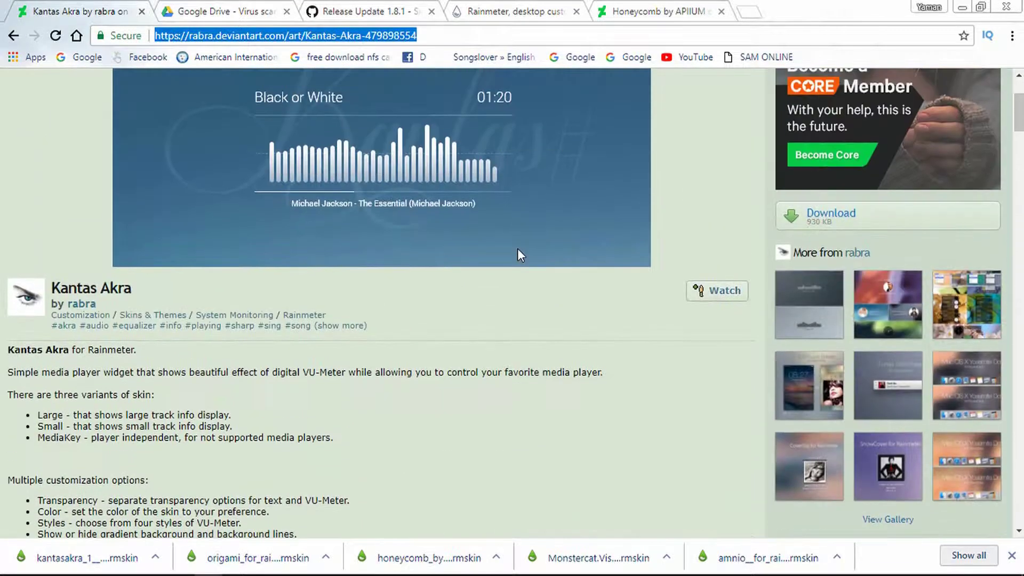
scroll(518, 251, up, 3)
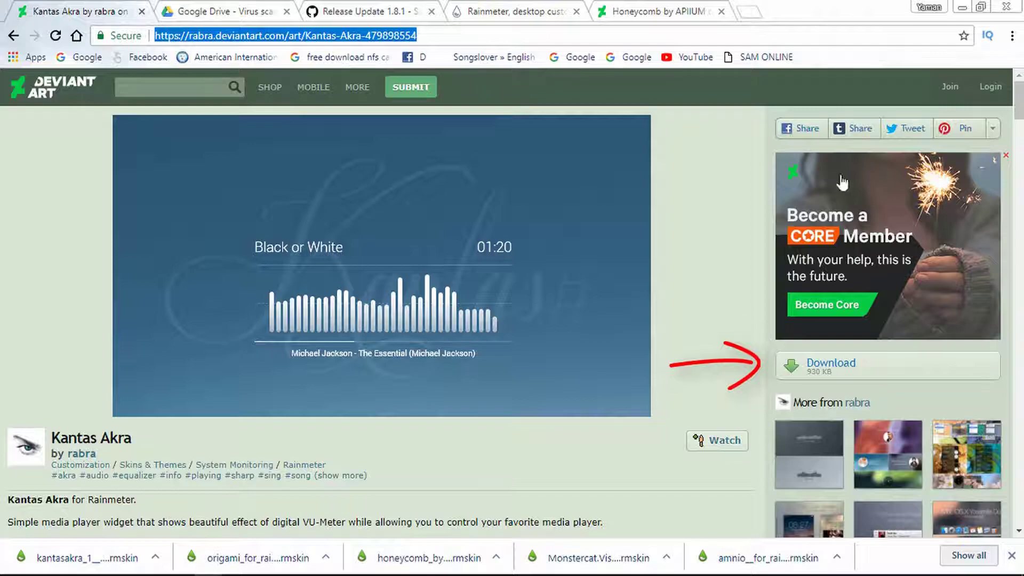
- Install Rainmeter 4.1 beta from the acc folder as a standard 64-bit installation that launches on startup, and run it once setup finishes
click(964, 4)
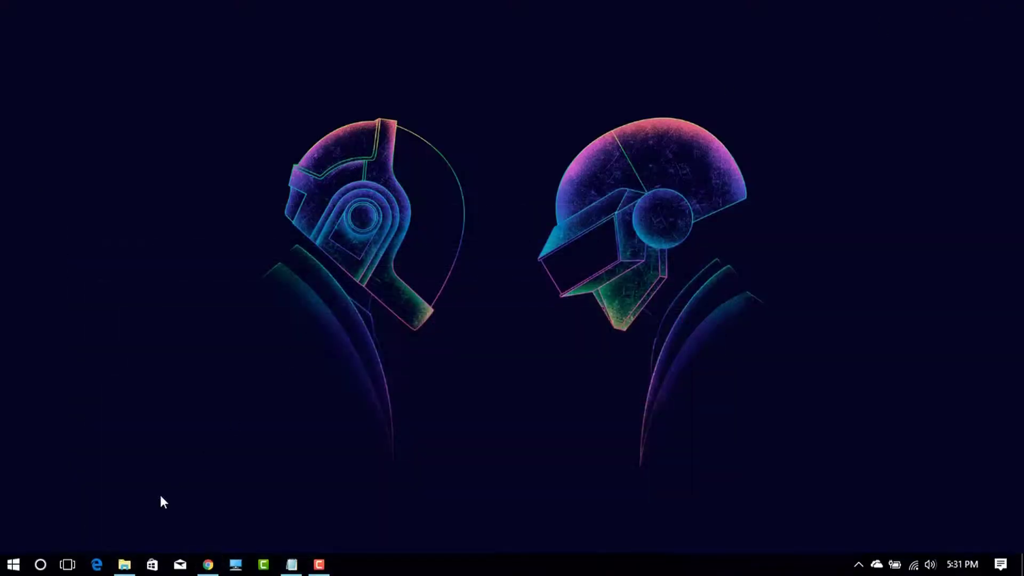
click(124, 565)
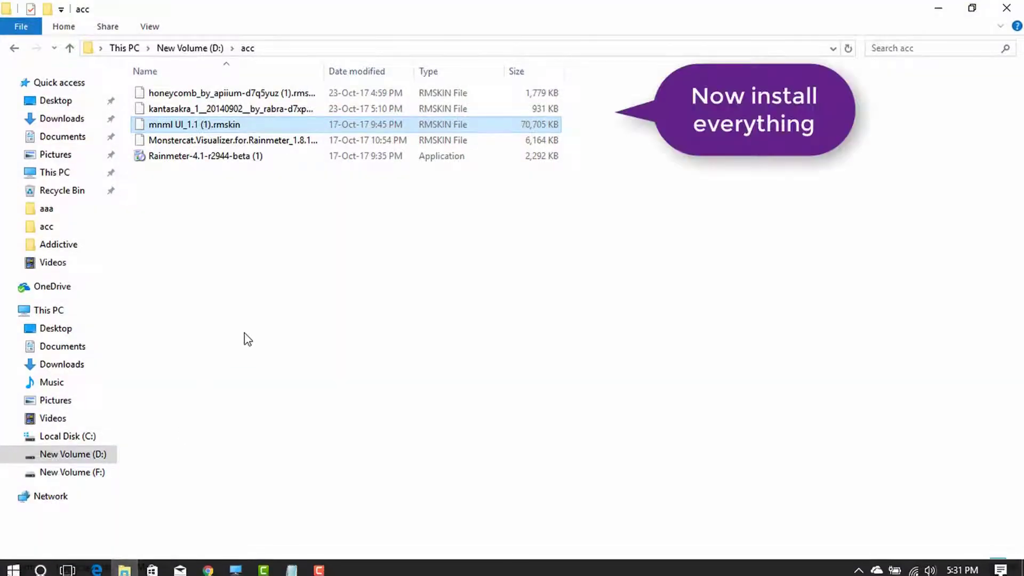
double_click(178, 160)
click(560, 318)
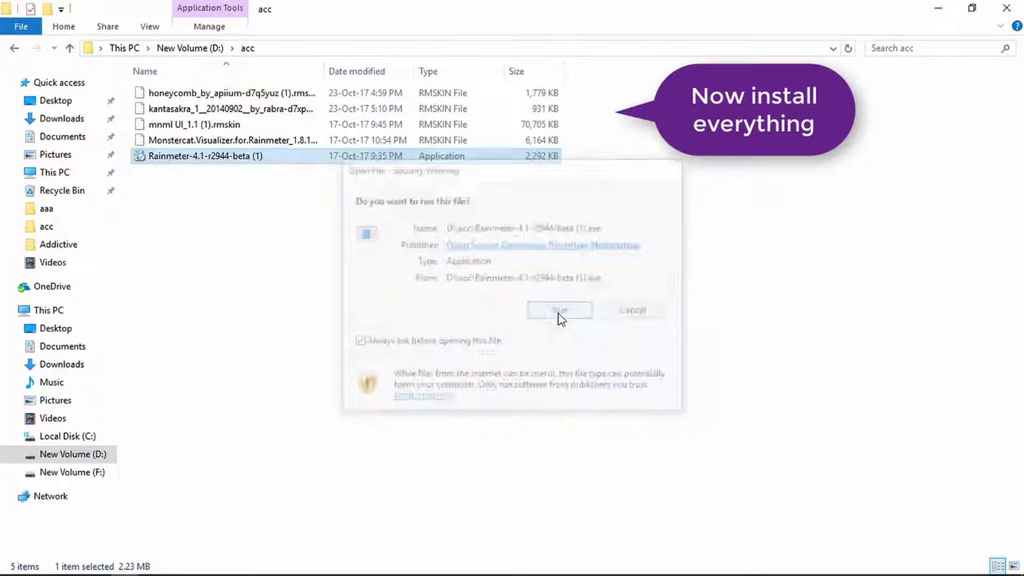
click(525, 327)
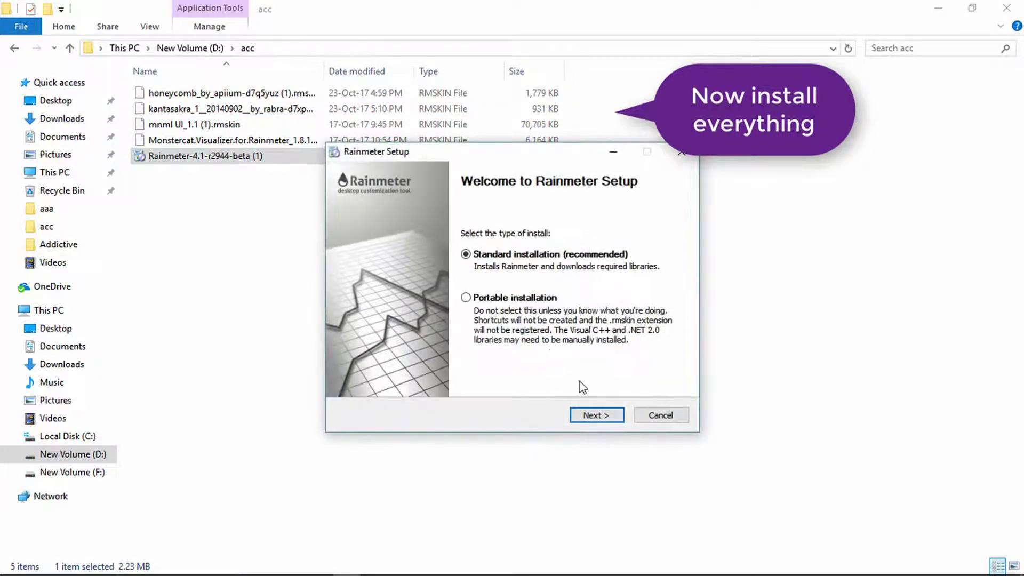
click(593, 416)
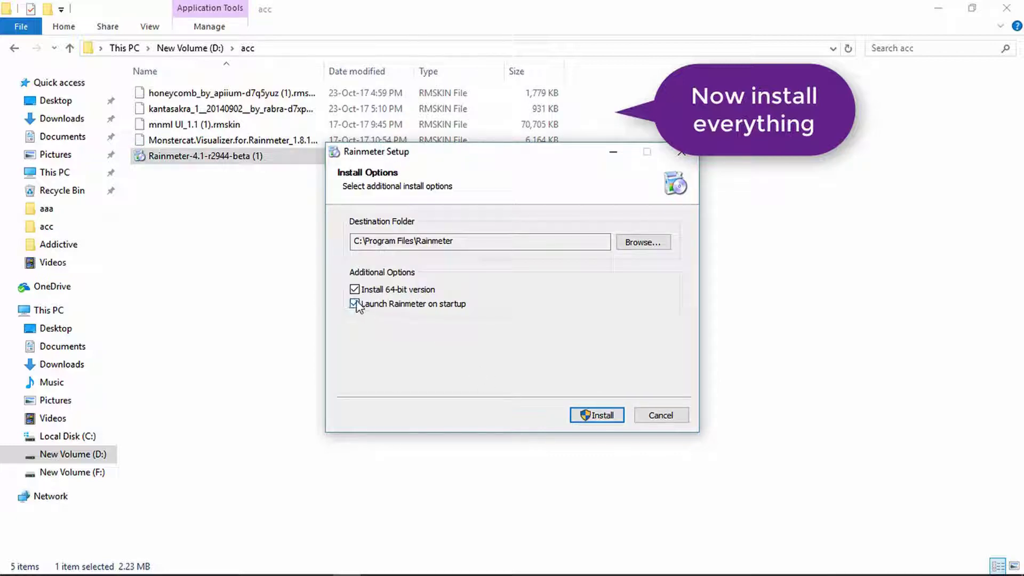
click(592, 417)
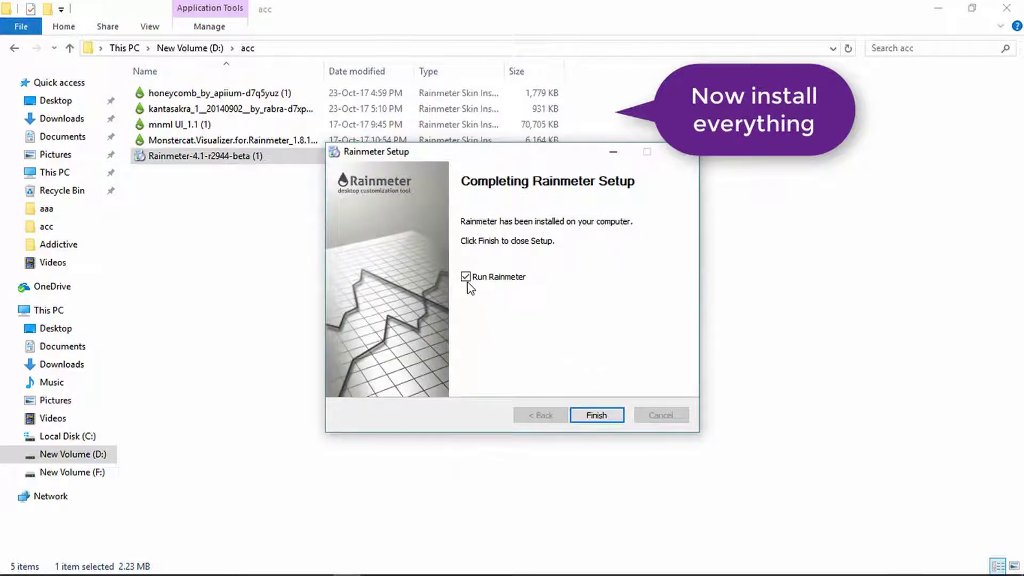
click(598, 411)
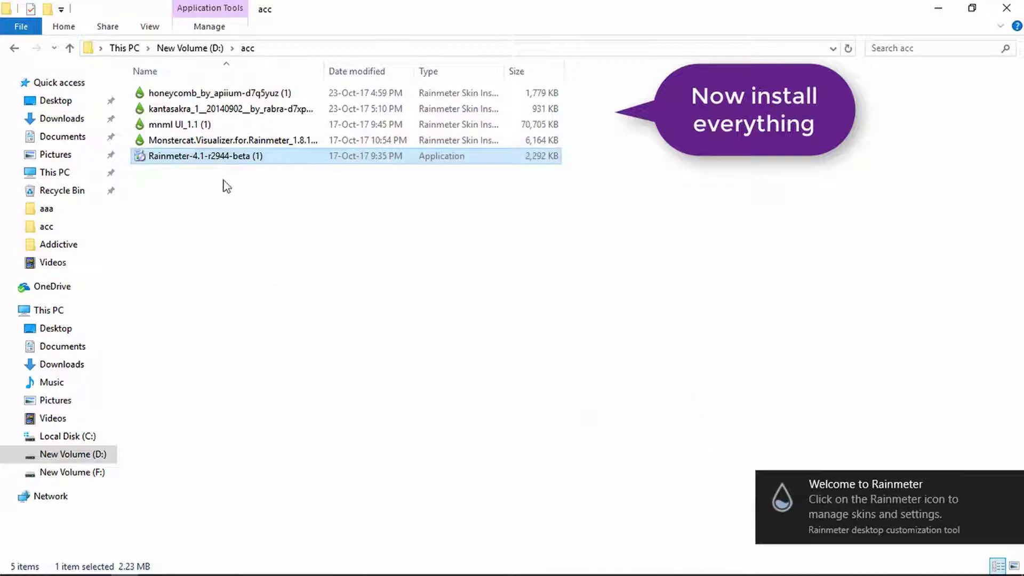
- Install the Monstercat Visualizer 1.8.1 skin package without loading its included skins, and unload the illustro Welcome skin
double_click(202, 140)
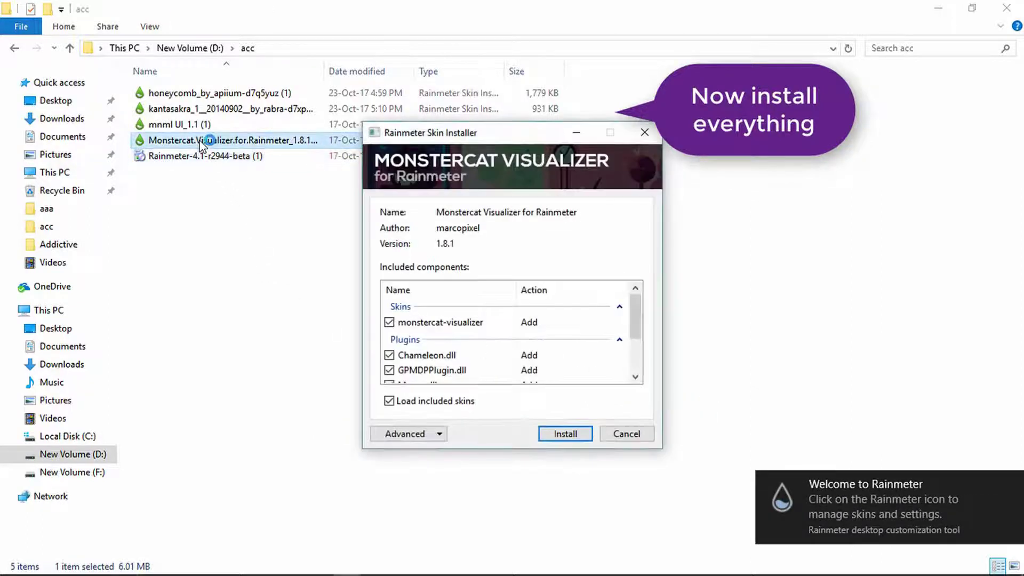
click(389, 401)
click(565, 434)
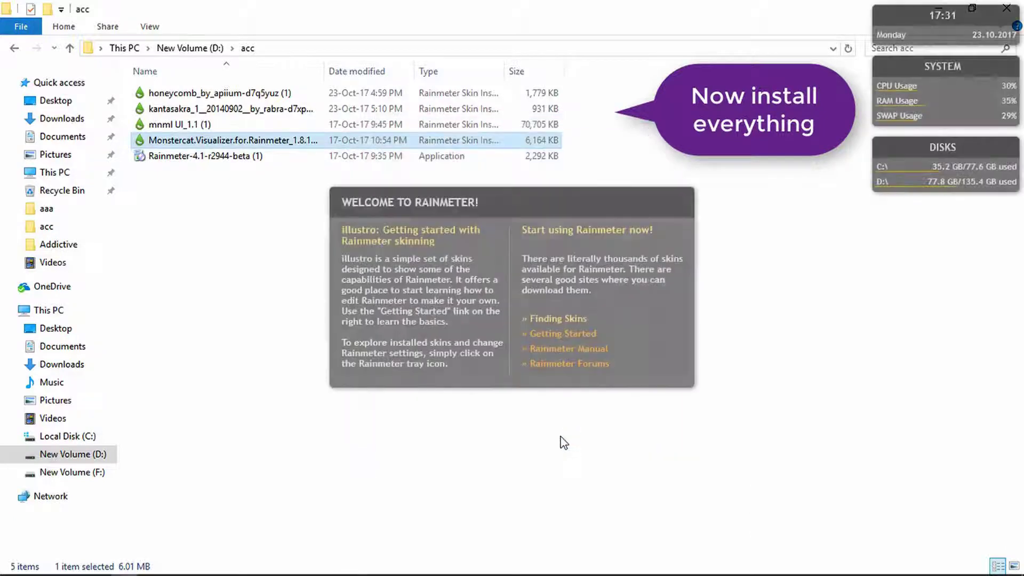
right_click(607, 203)
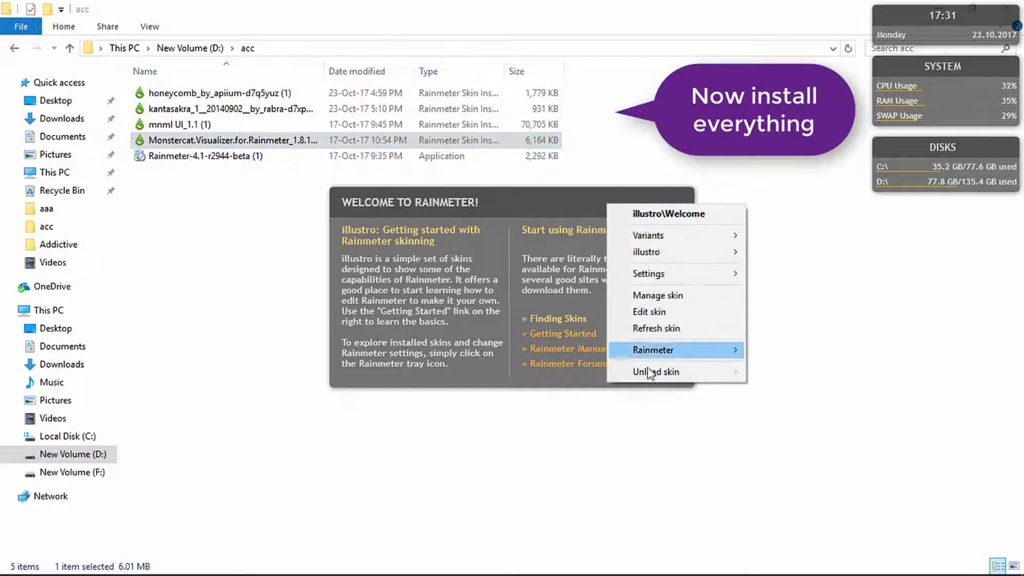
click(643, 370)
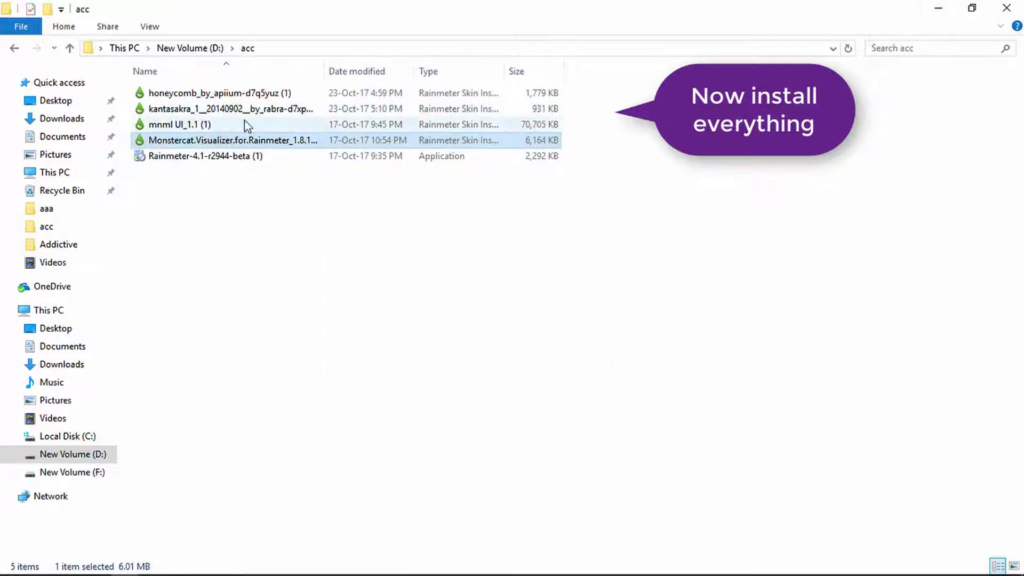
- Install the mnml UI 1.1 skin package from the acc folder
click(188, 129)
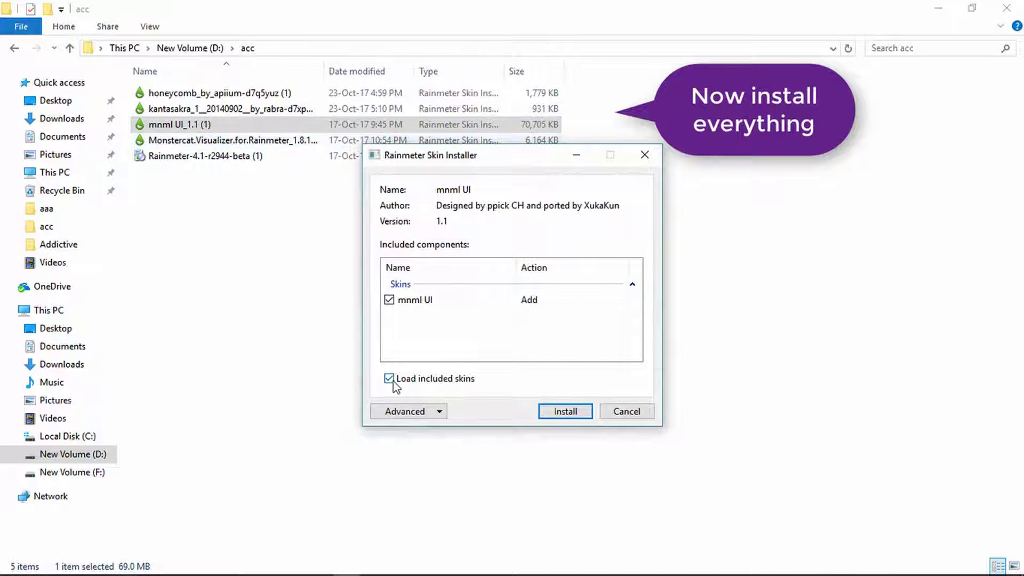
click(552, 412)
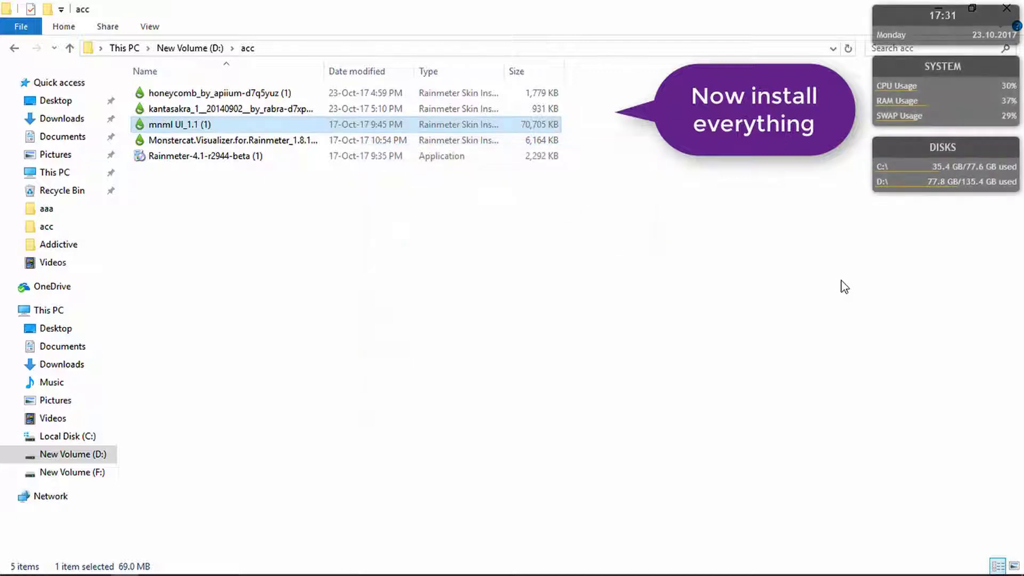
click(368, 231)
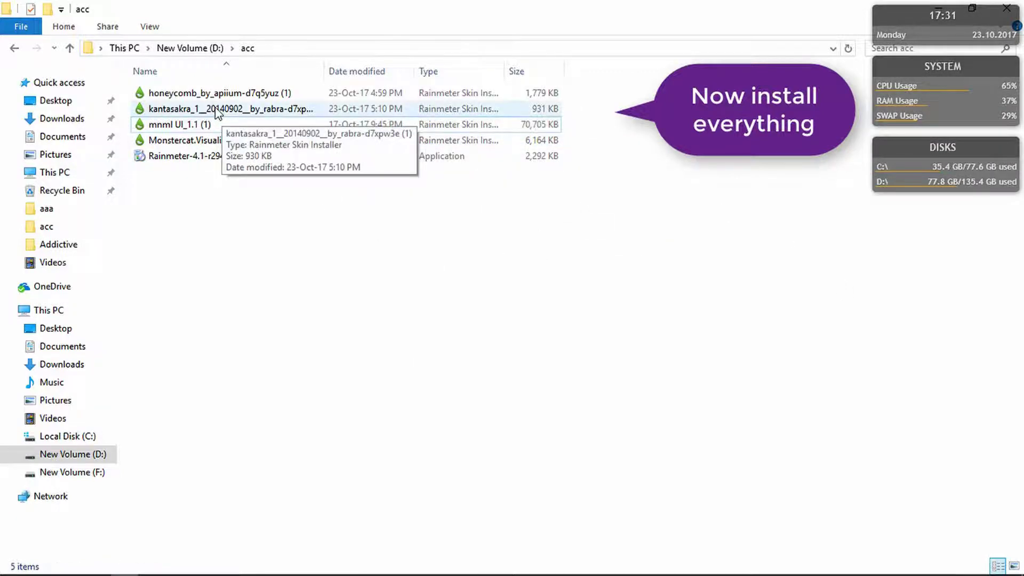
- Install the Kantas Akra and Honeycomb skin packages from the acc folder
double_click(217, 110)
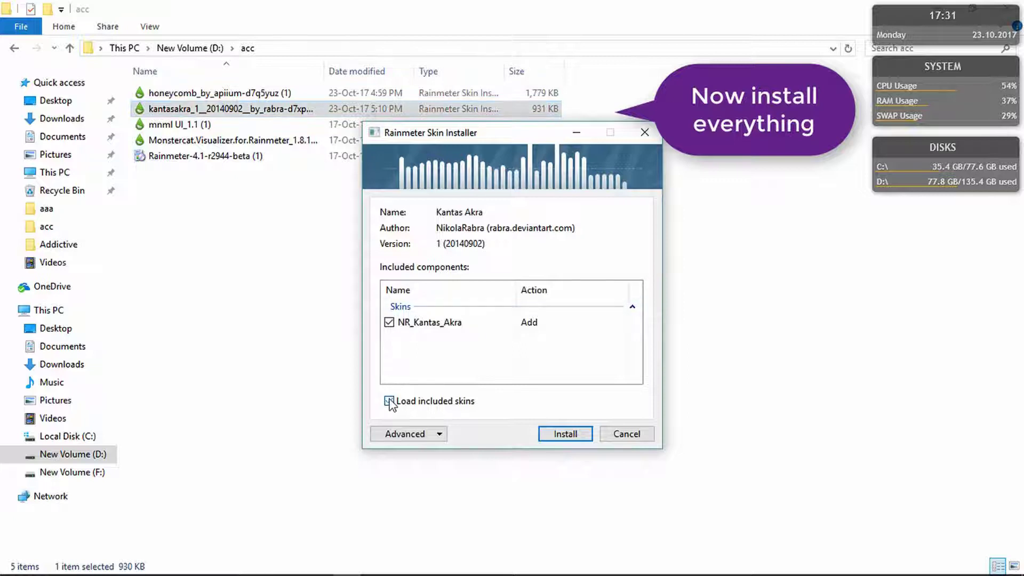
click(566, 433)
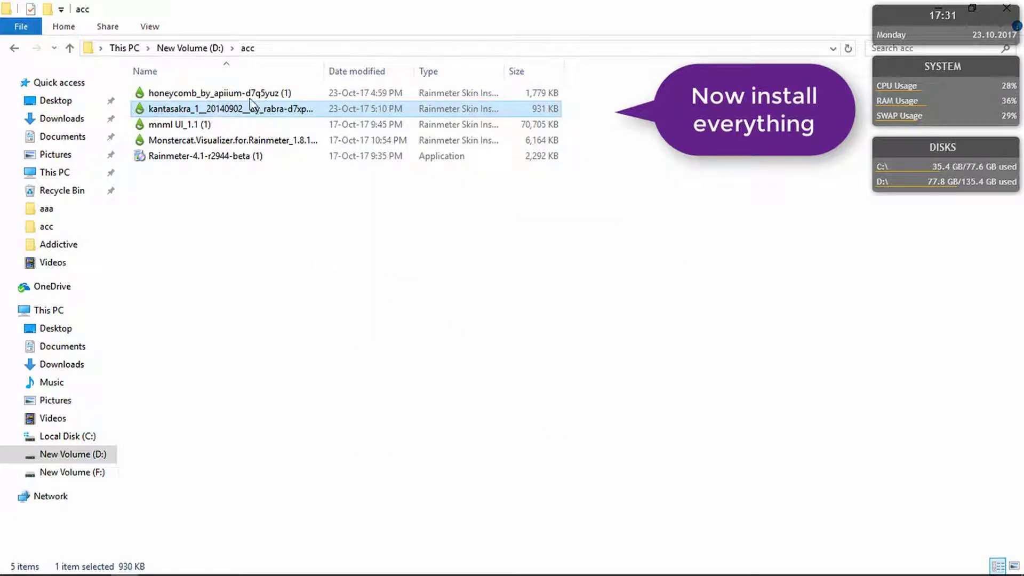
click(215, 95)
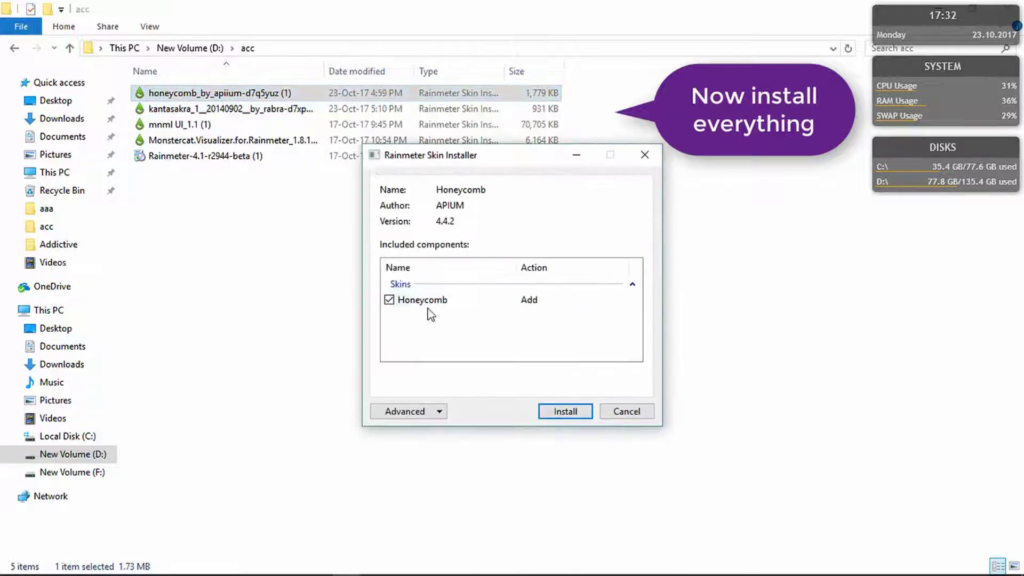
click(558, 411)
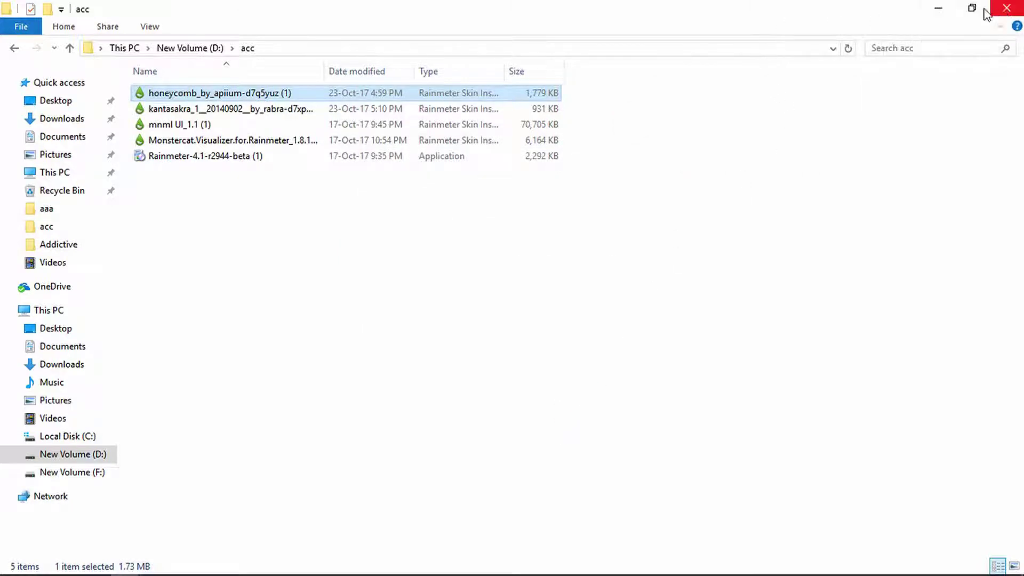
- Unload the default illustro clock, System and Disk skins from the desktop
click(941, 9)
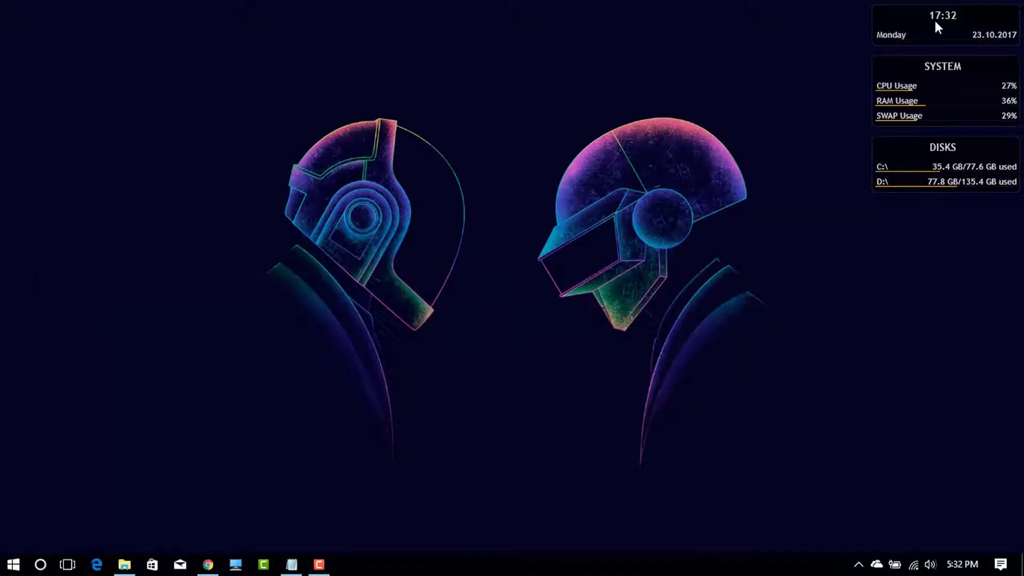
right_click(905, 19)
click(927, 177)
right_click(894, 68)
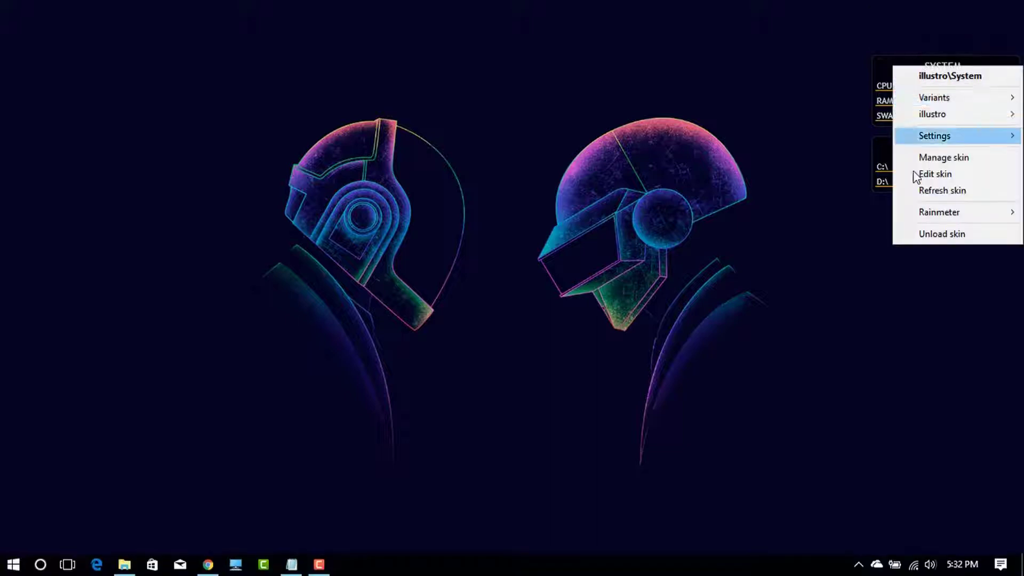
click(922, 233)
right_click(896, 138)
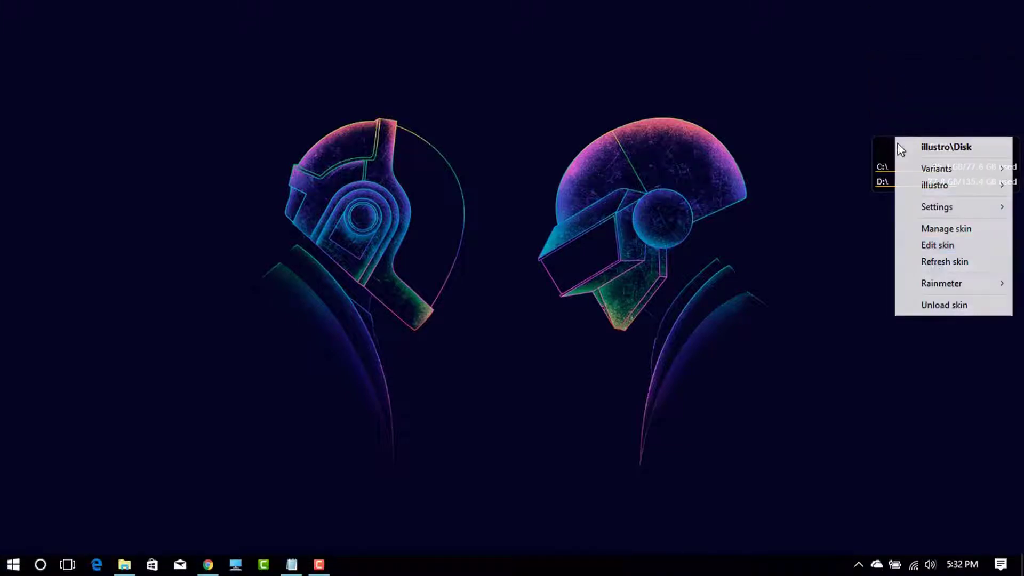
click(942, 305)
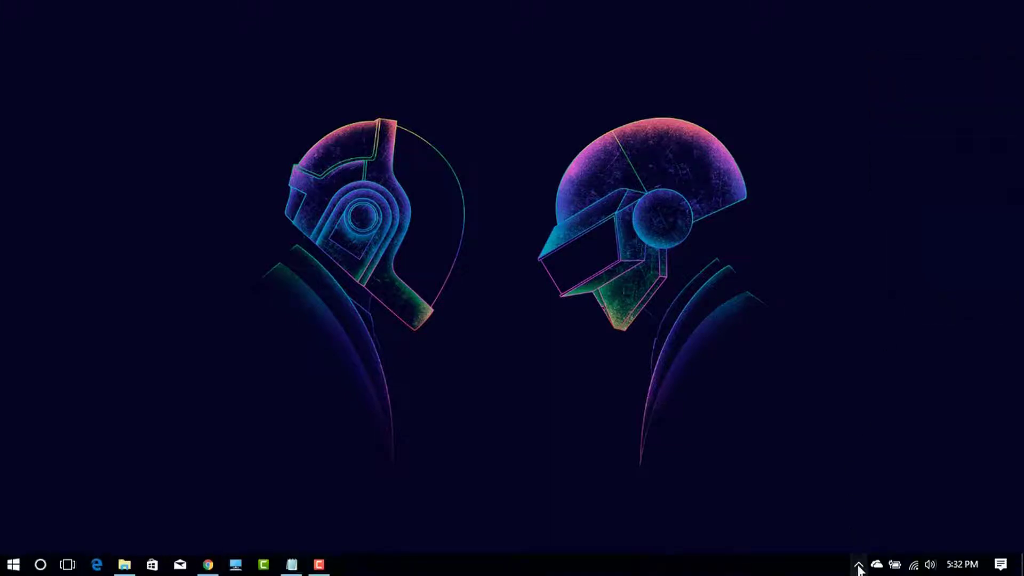
- Open the Rainmeter skin manager and load Kantas_Akra_Mediakey.ini from the NR_Kantas_Akra skin
click(859, 567)
click(827, 539)
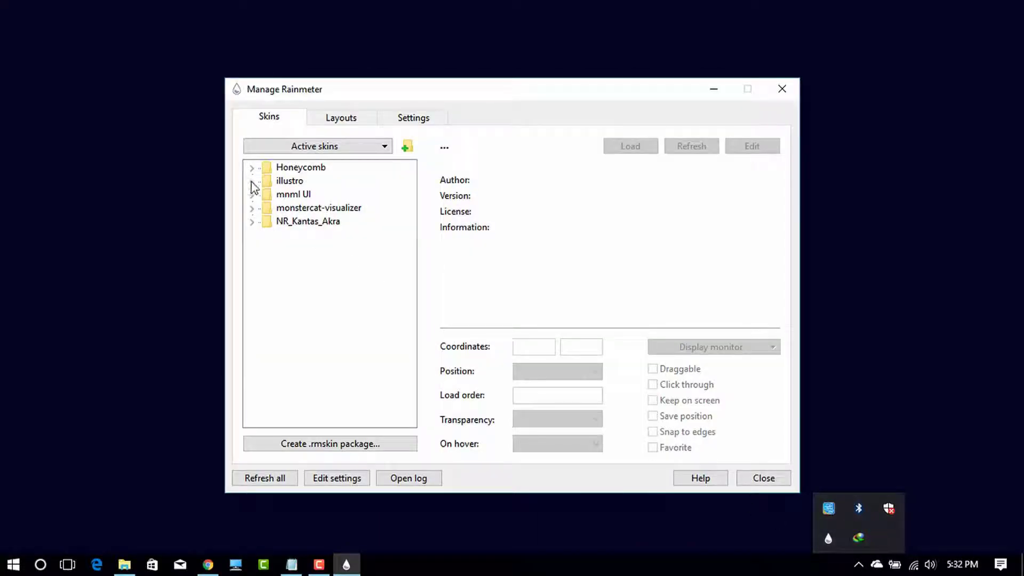
click(251, 222)
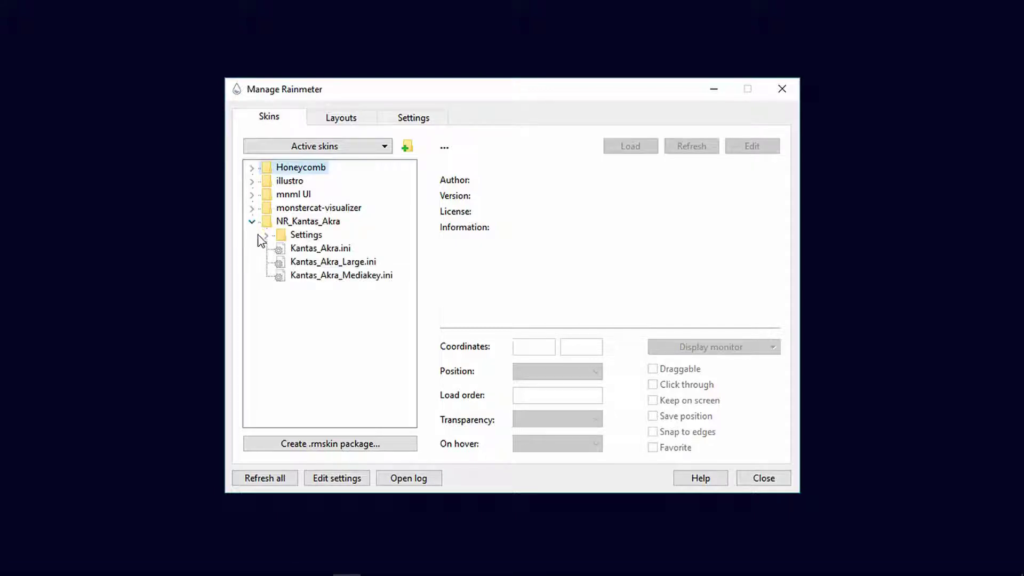
click(304, 276)
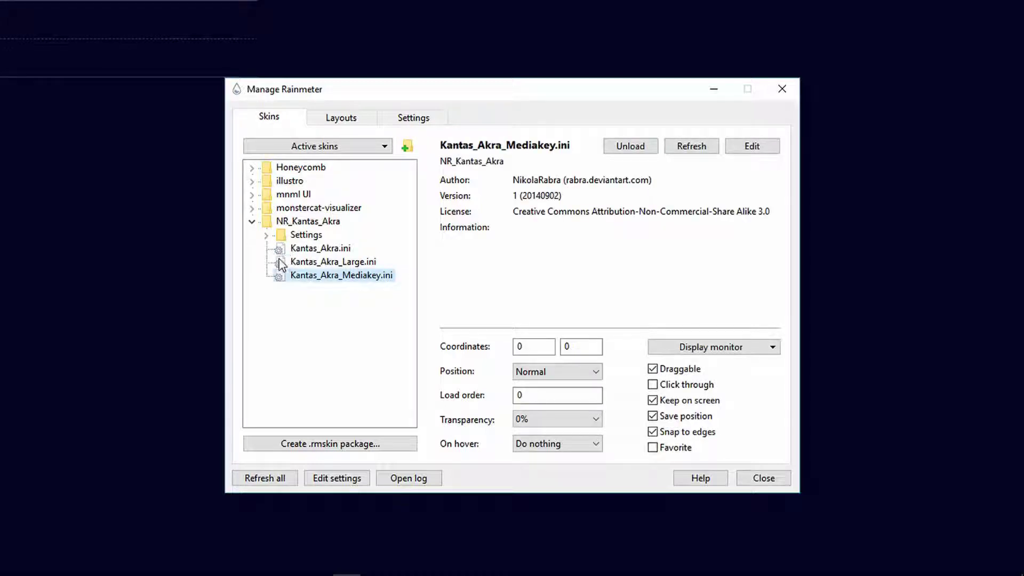
- Load visualizer.ini from monstercat-visualizer and move it to the lower part of the desktop, at about 109, 353
click(252, 208)
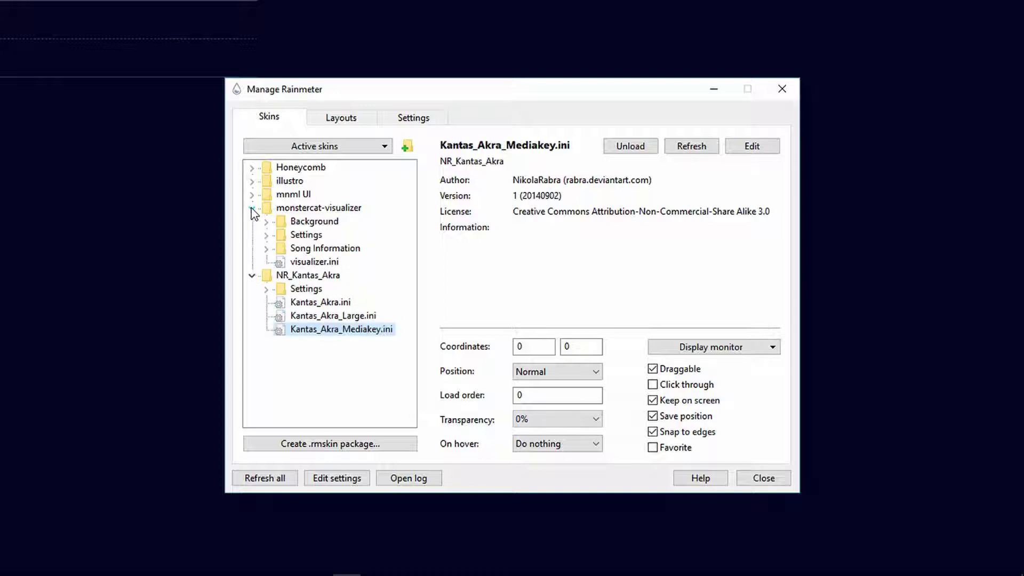
double_click(293, 262)
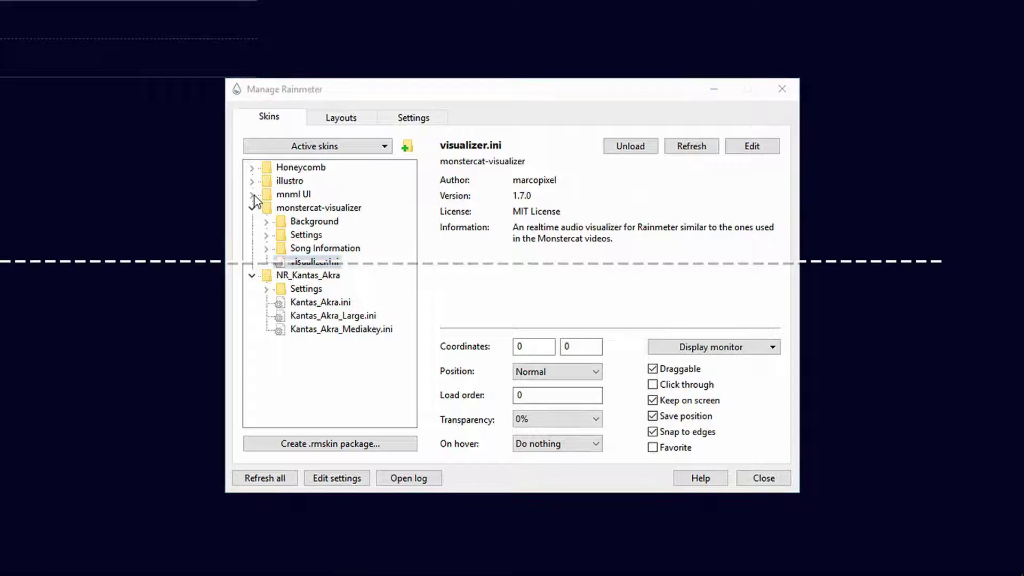
drag(438, 97, 519, 362)
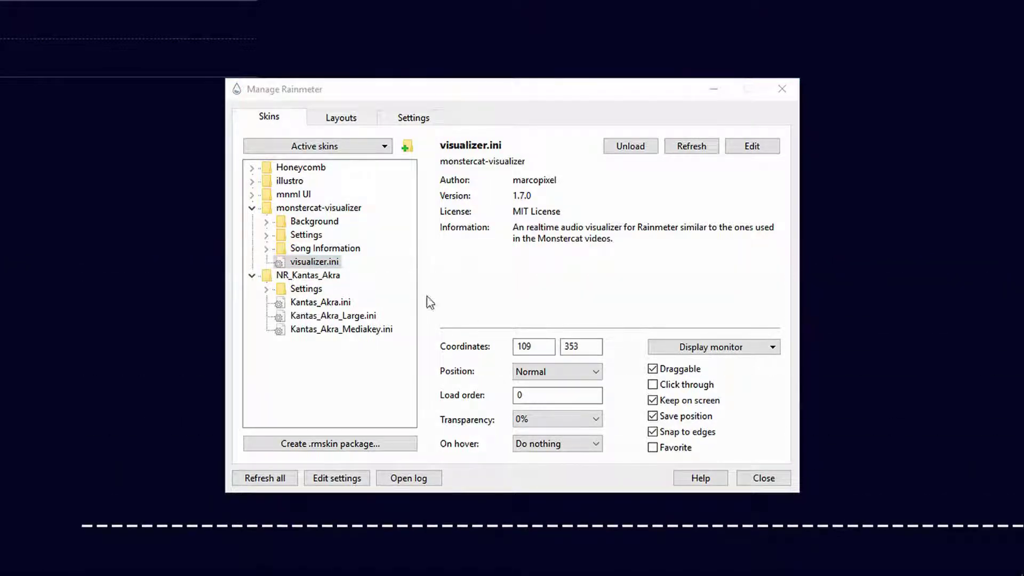
- Load Clock Neo Style.ini from mnml UI and move the clock to the right side of the desktop, at about 1005, 204
click(252, 195)
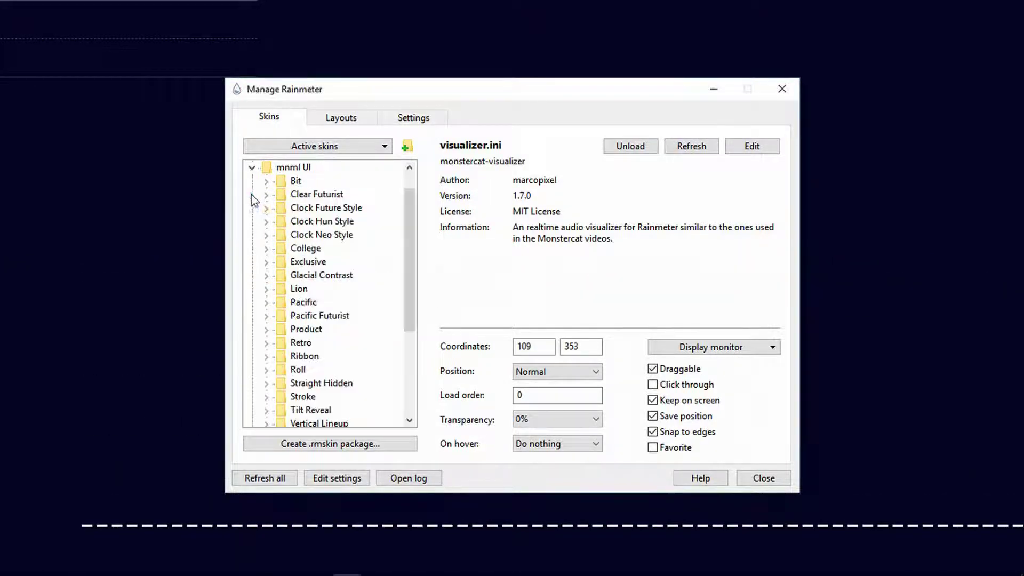
click(266, 235)
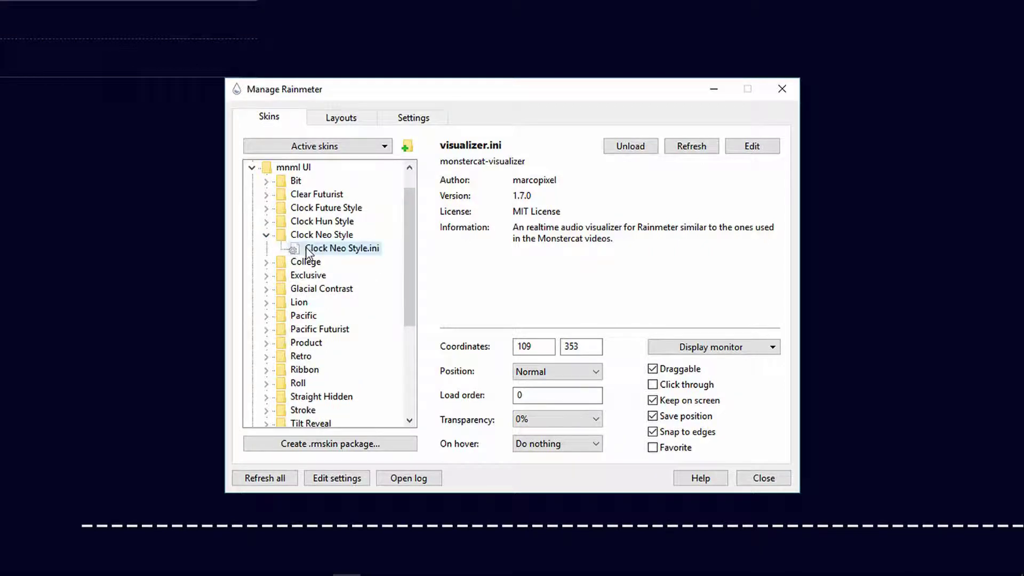
double_click(308, 250)
drag(156, 168, 910, 322)
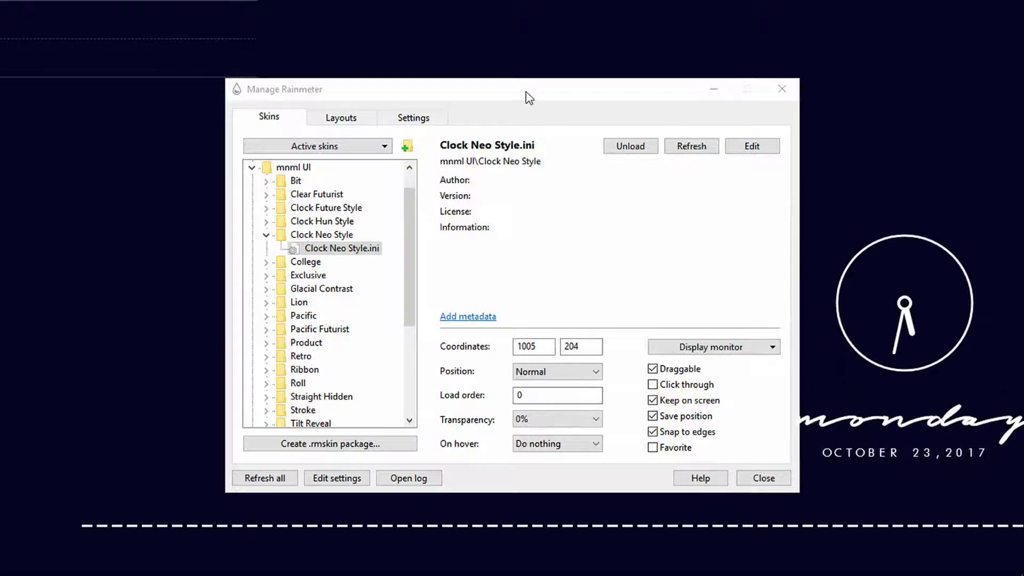
- Load youtube.ini from the Honeycomb skin and move its icon down the desktop's left edge, to about 0, 219
drag(528, 96, 488, 96)
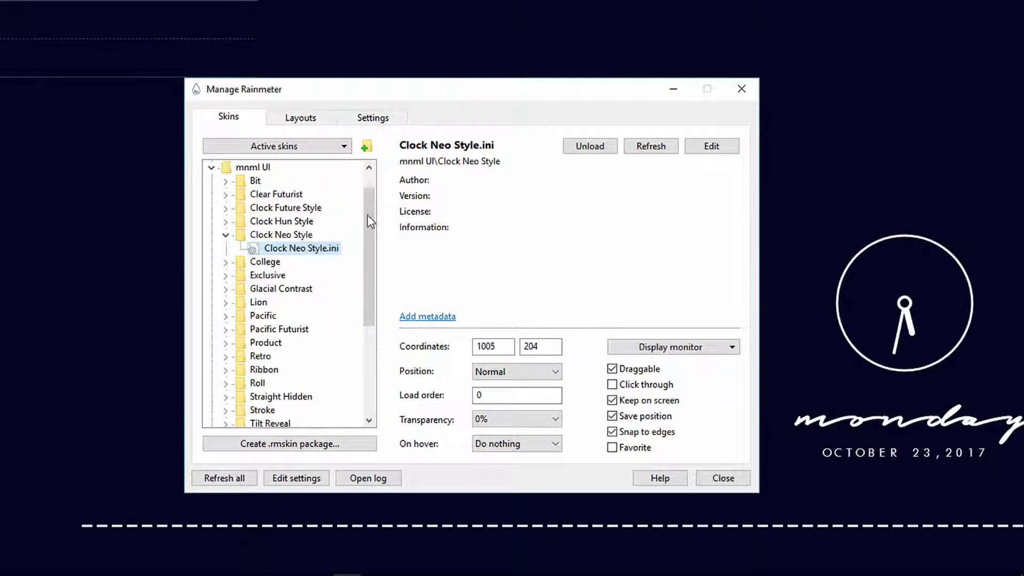
drag(368, 216, 368, 202)
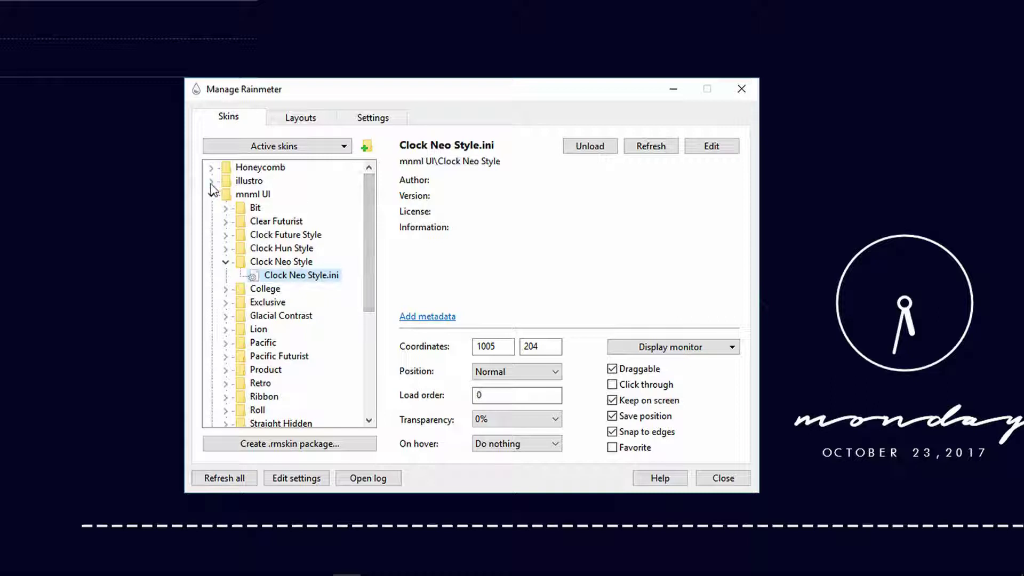
click(211, 168)
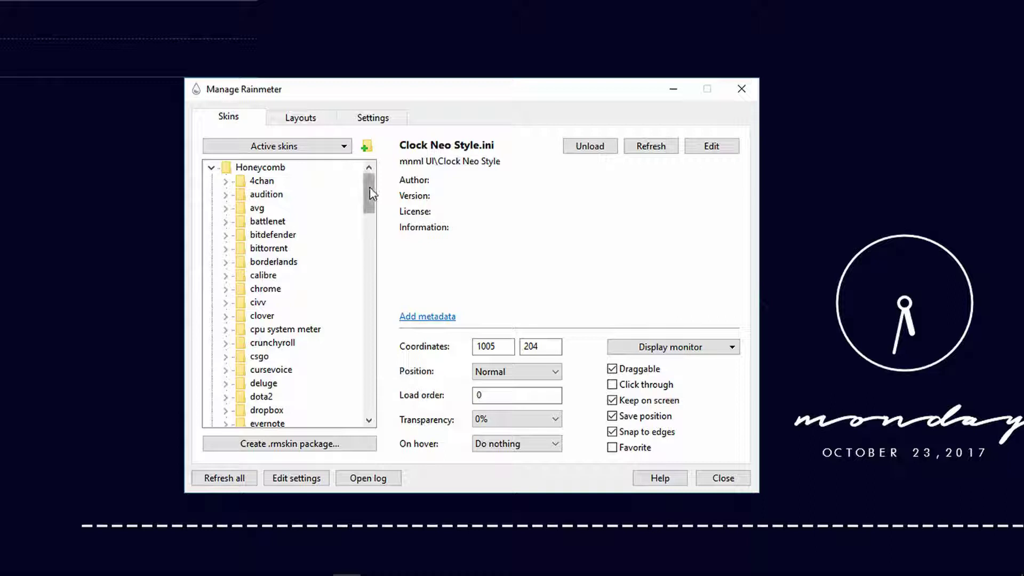
drag(371, 193, 393, 334)
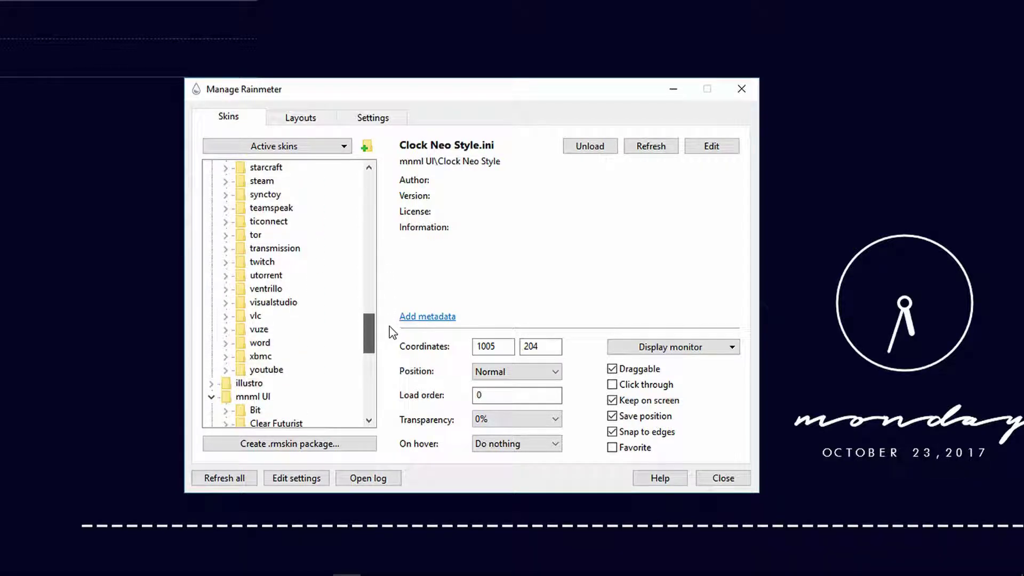
drag(393, 334, 389, 332)
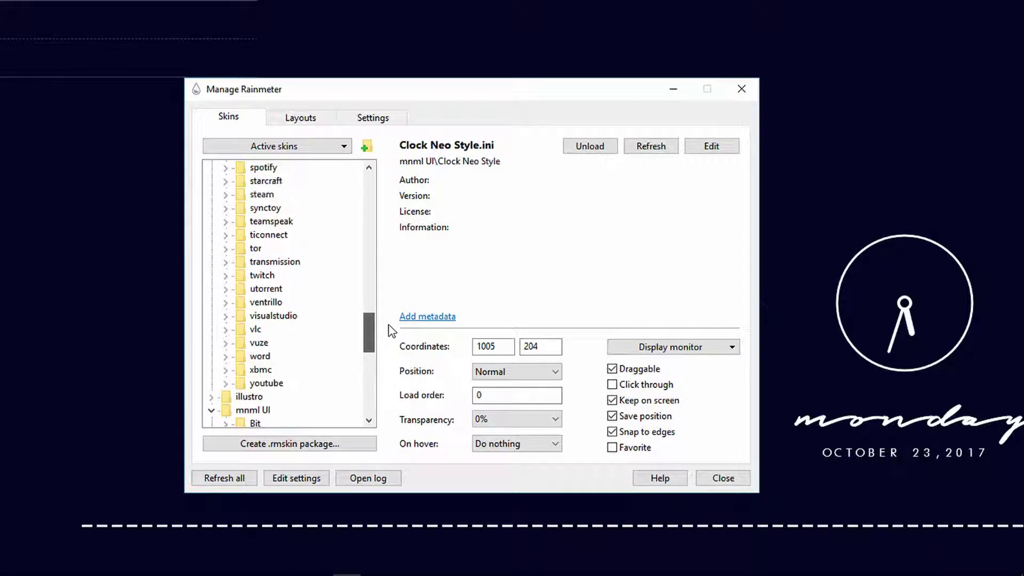
click(227, 384)
double_click(283, 398)
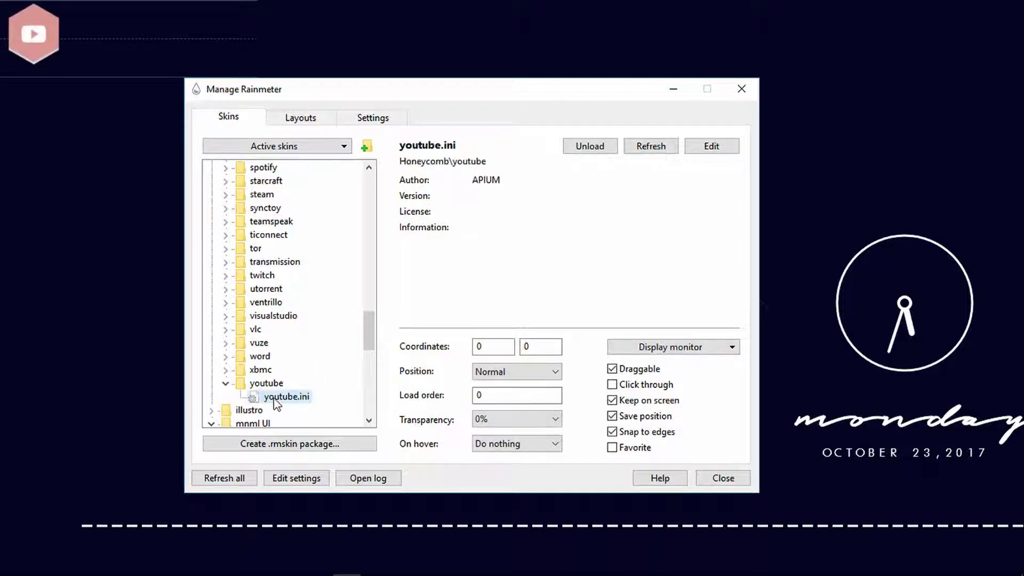
mouse_move(56, 31)
drag(56, 31, 48, 177)
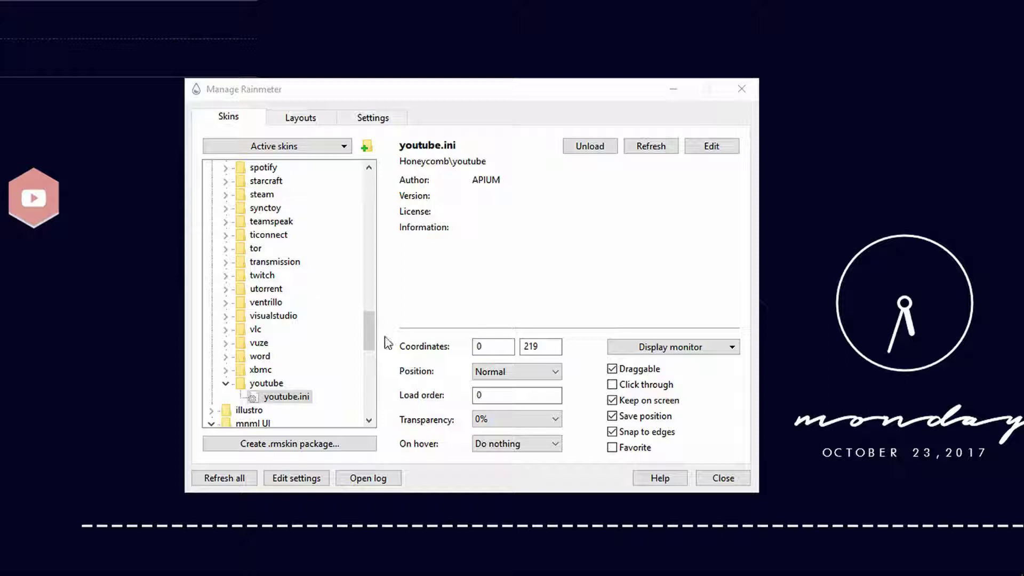
- Load firefox.ini from the Honeycomb skin
drag(371, 338, 388, 233)
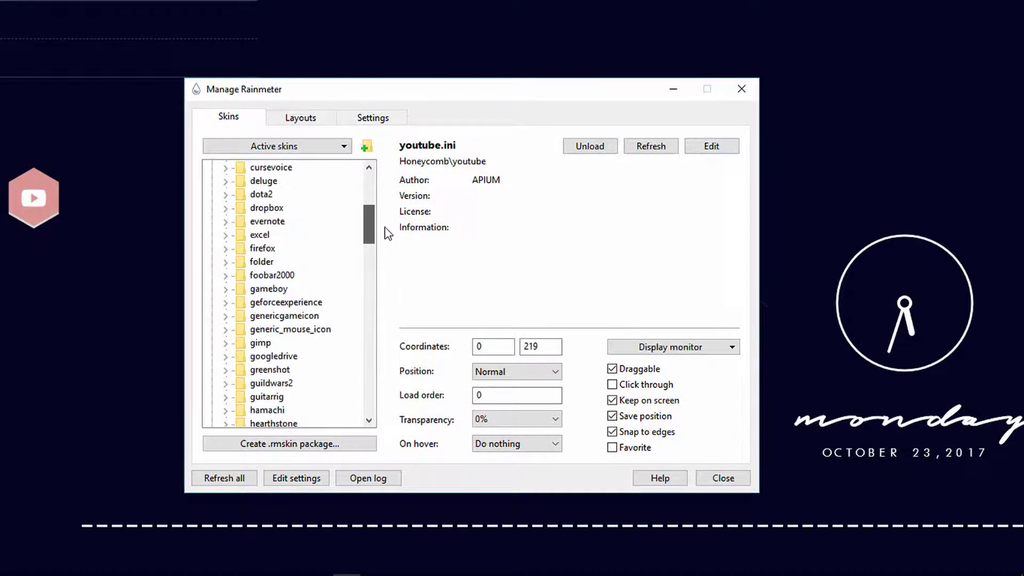
click(225, 248)
double_click(274, 262)
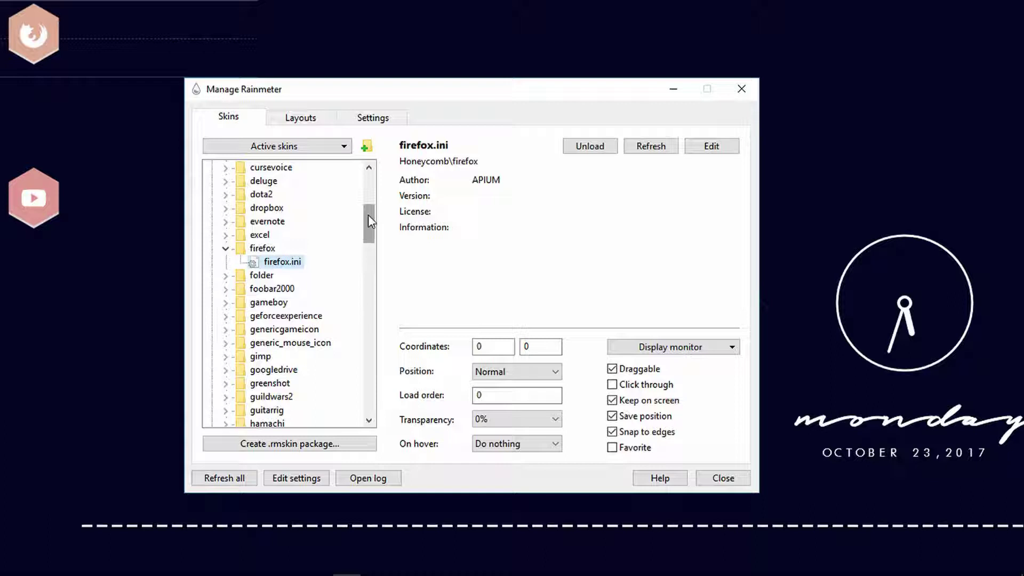
- Load music.ini from the Honeycomb skin and move its icon beside the YouTube one, to about 109, 263
drag(372, 227, 380, 257)
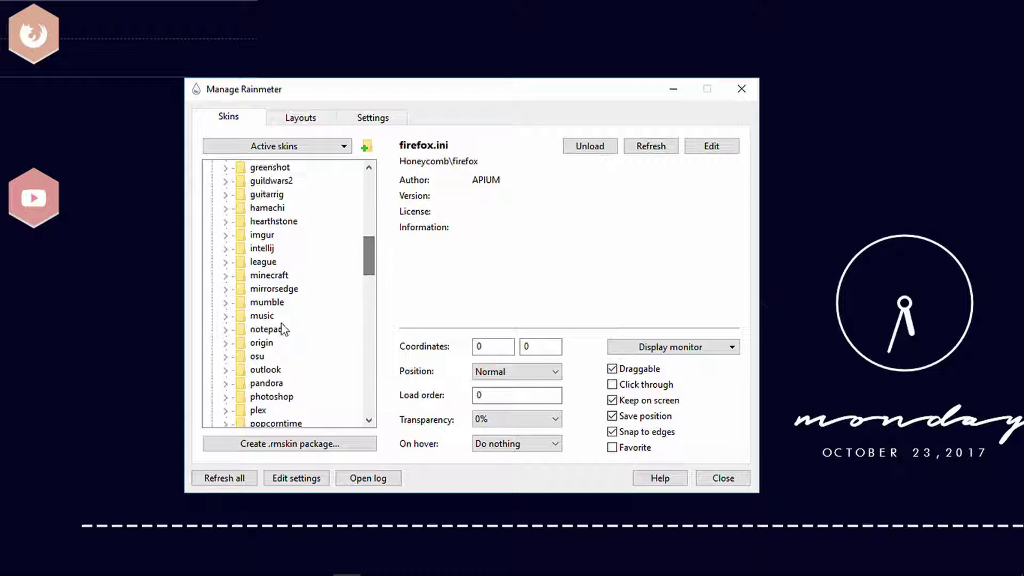
click(226, 317)
double_click(275, 329)
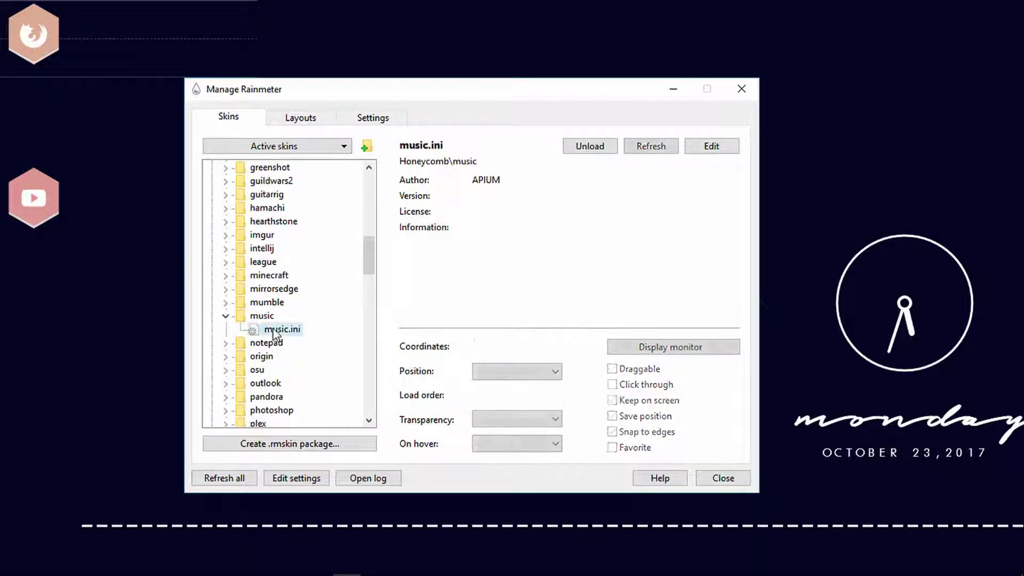
drag(70, 94, 150, 291)
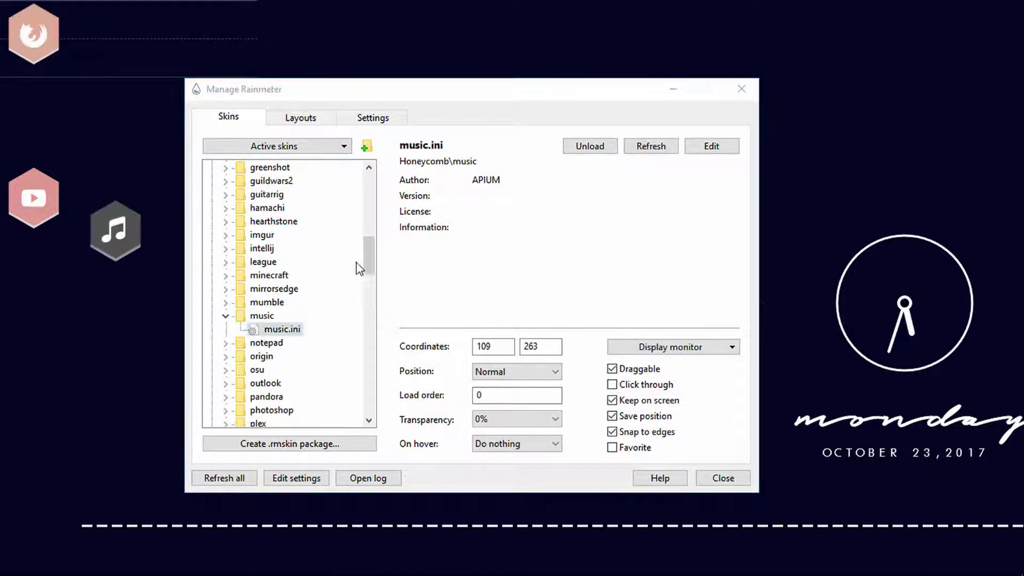
- Load chrome.ini from the Honeycomb skin and move its icon below the YouTube one, to about 42, 374
drag(367, 258, 369, 204)
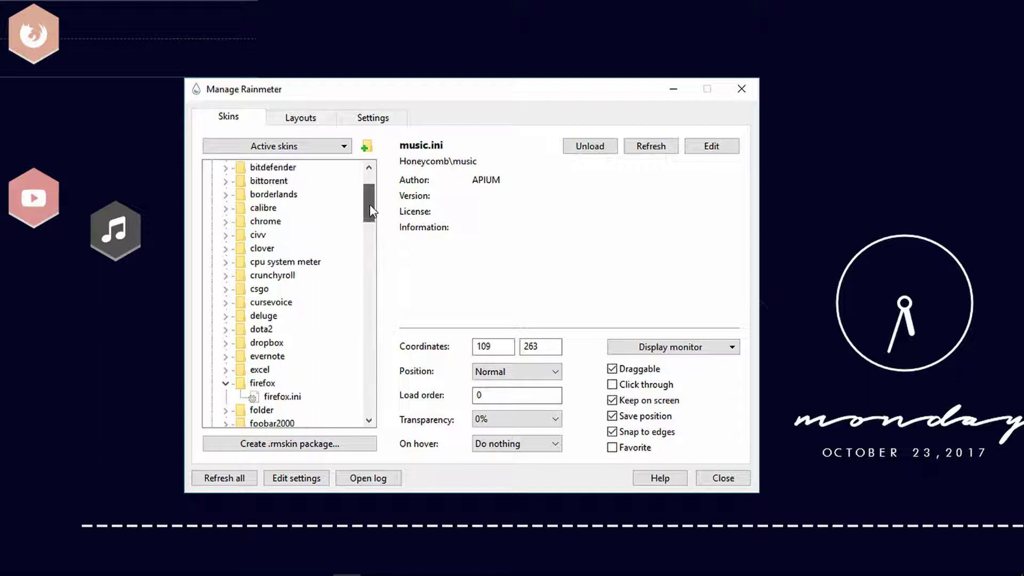
click(226, 223)
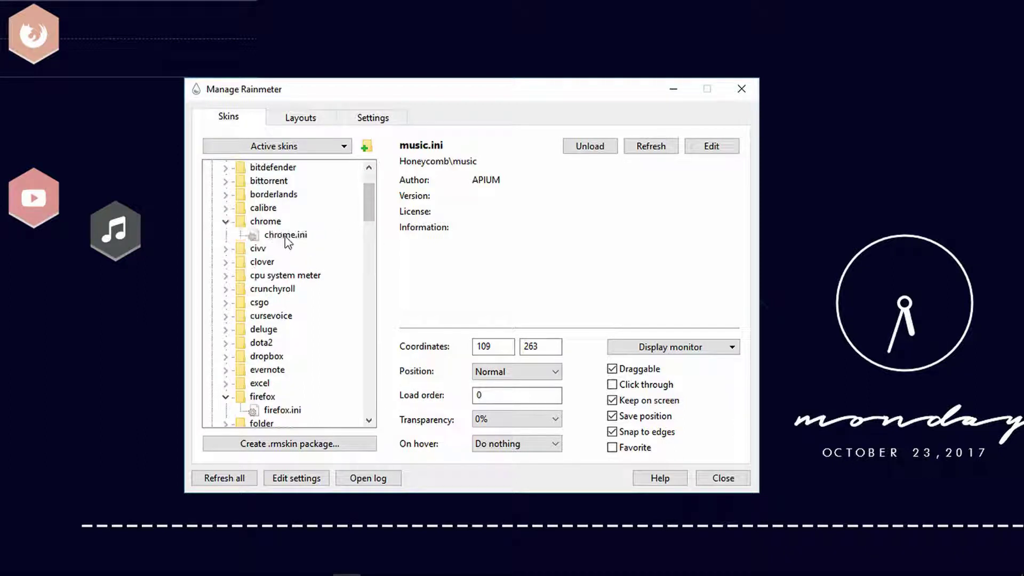
double_click(267, 235)
drag(40, 40, 72, 320)
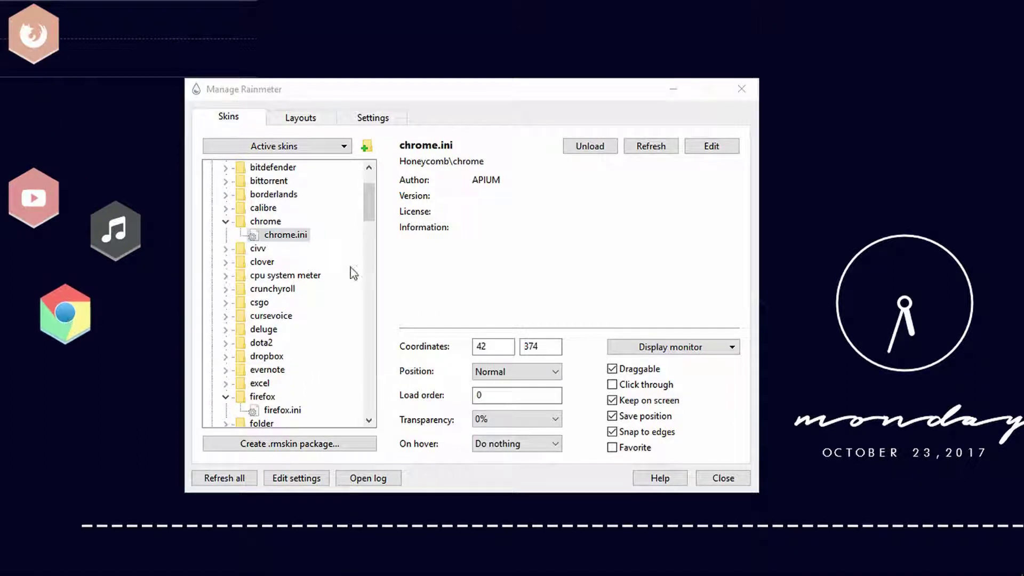
- Load spotify.ini from the Honeycomb skin and move its icon just above the music icon, to about 90, 195
drag(366, 203, 384, 319)
click(225, 315)
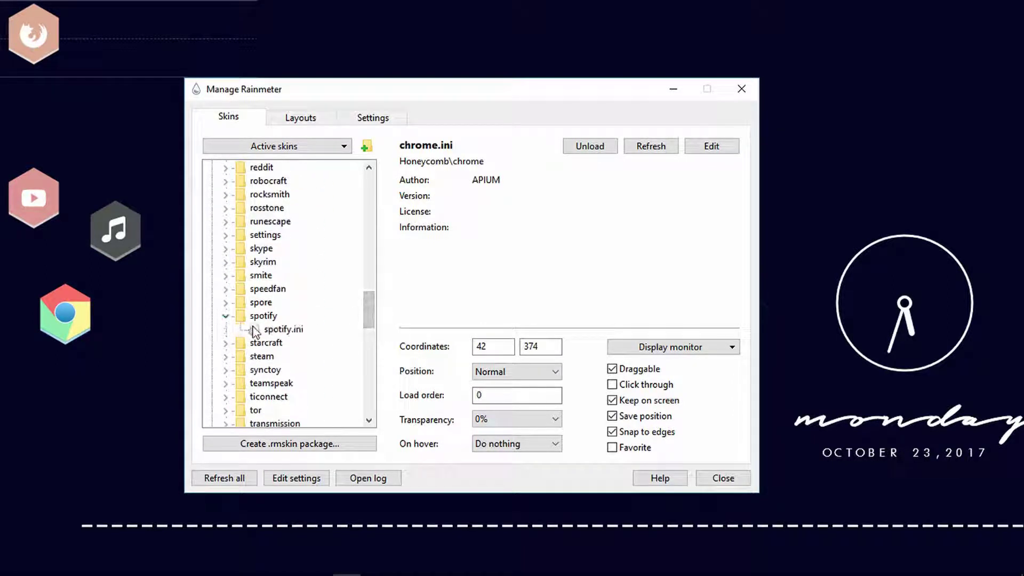
double_click(283, 329)
drag(58, 58, 96, 178)
click(374, 315)
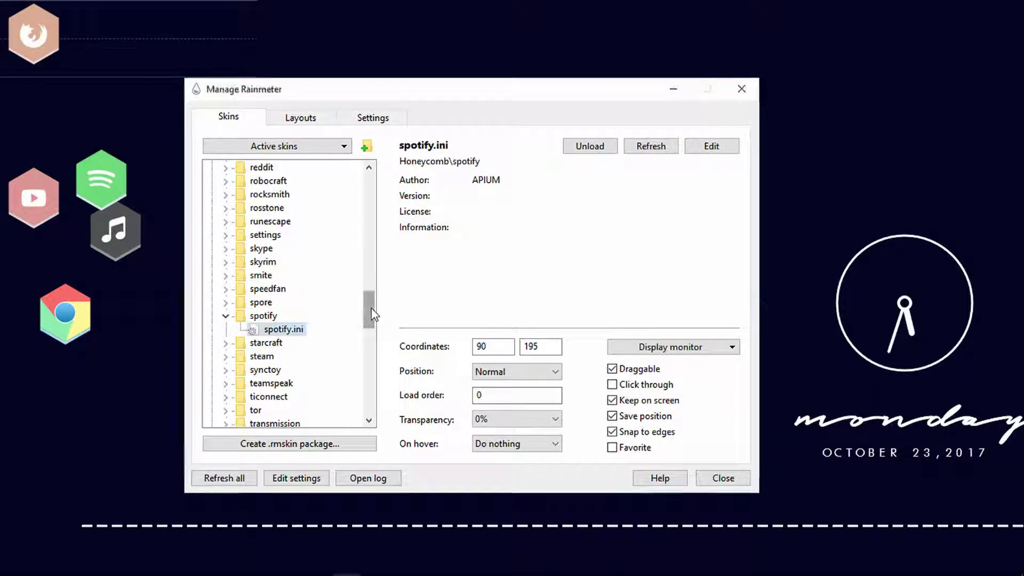
- Load cpu.ini from Honeycomb's cpu system meter folder and minimize the skin manager
drag(373, 315, 372, 204)
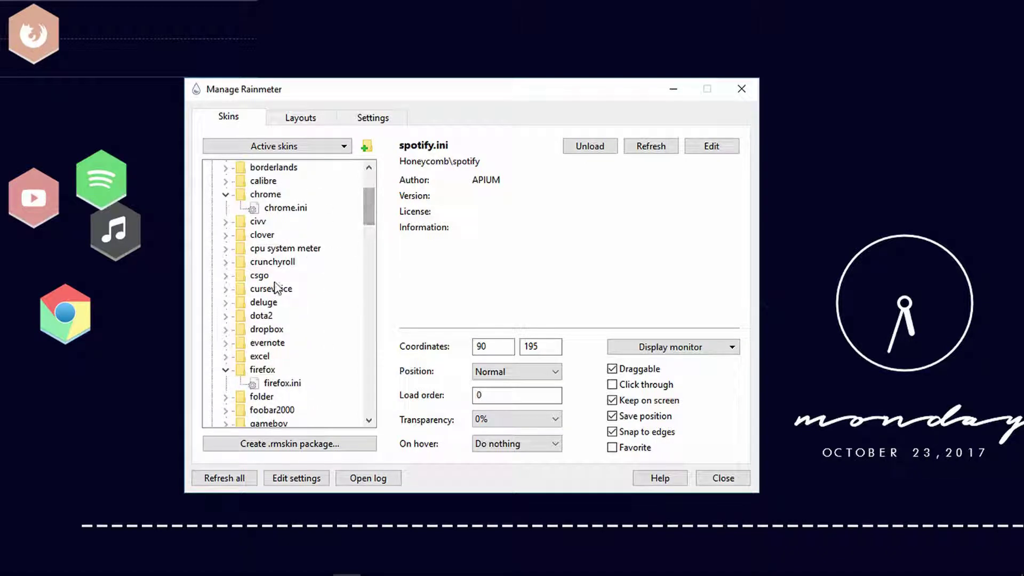
click(226, 249)
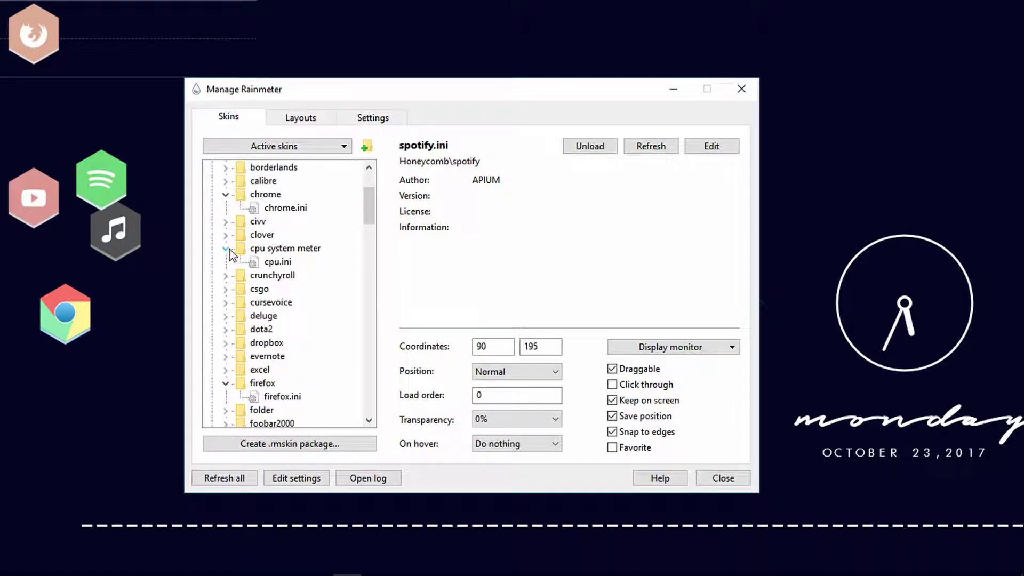
double_click(273, 262)
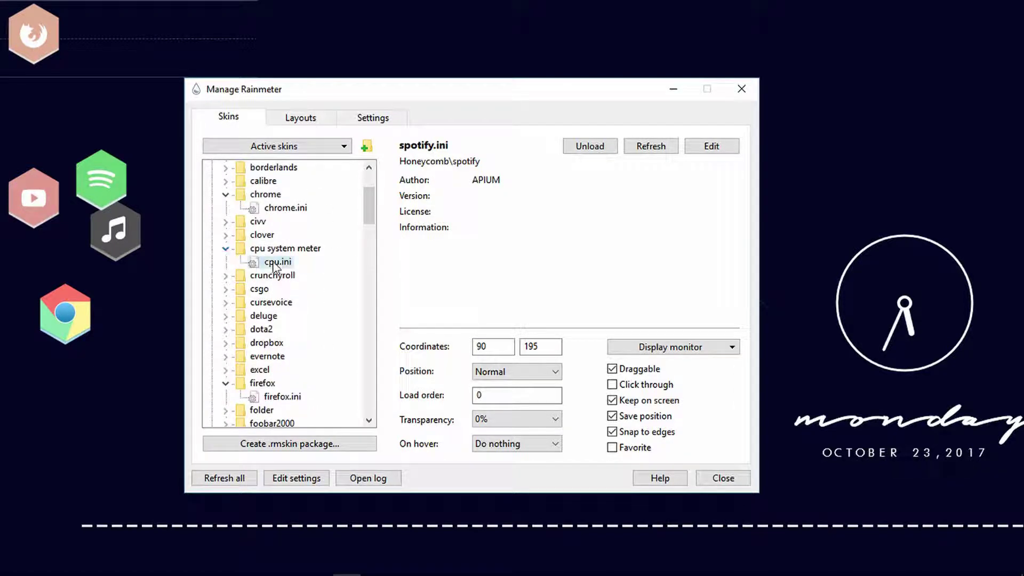
click(671, 90)
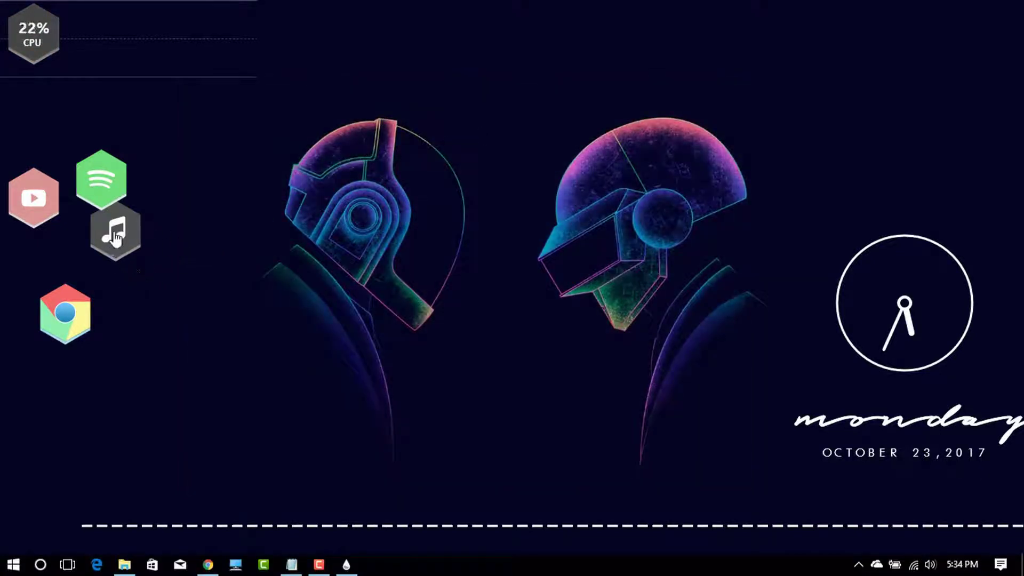
- Arrange the Spotify, YouTube and music hexagons into a tight cluster, with Spotify above the other two
drag(115, 235, 132, 322)
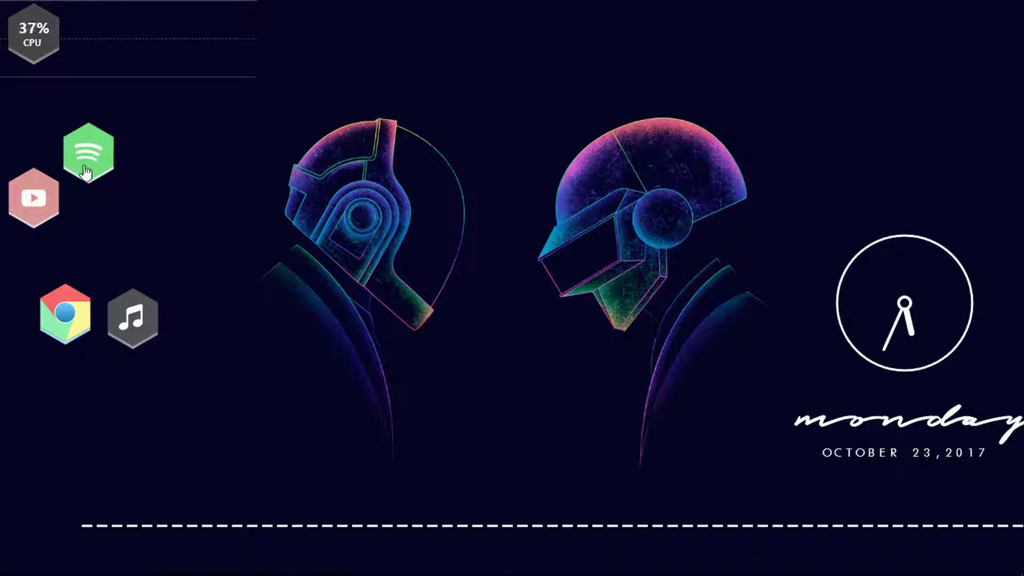
drag(32, 195, 56, 195)
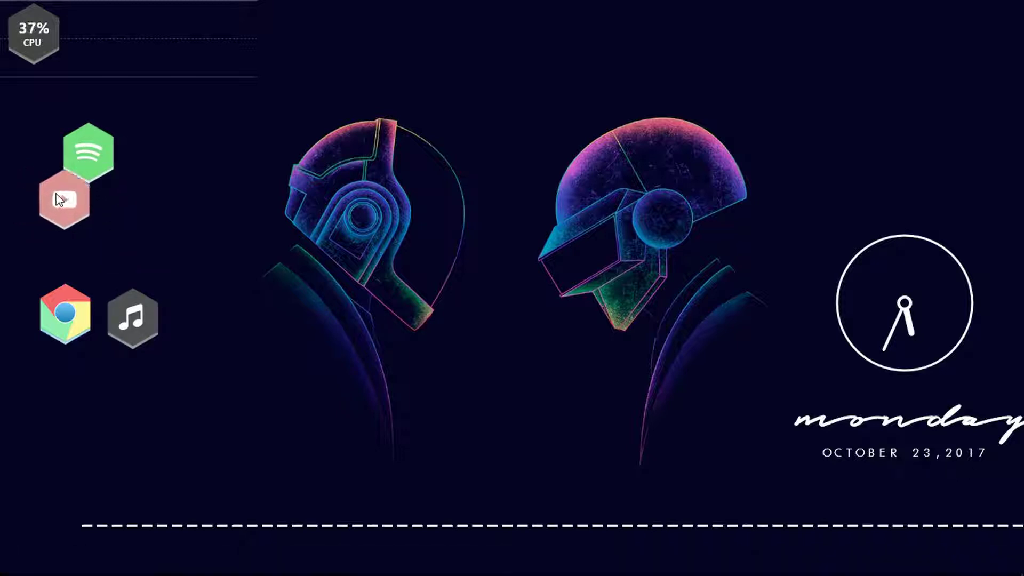
drag(134, 323, 113, 200)
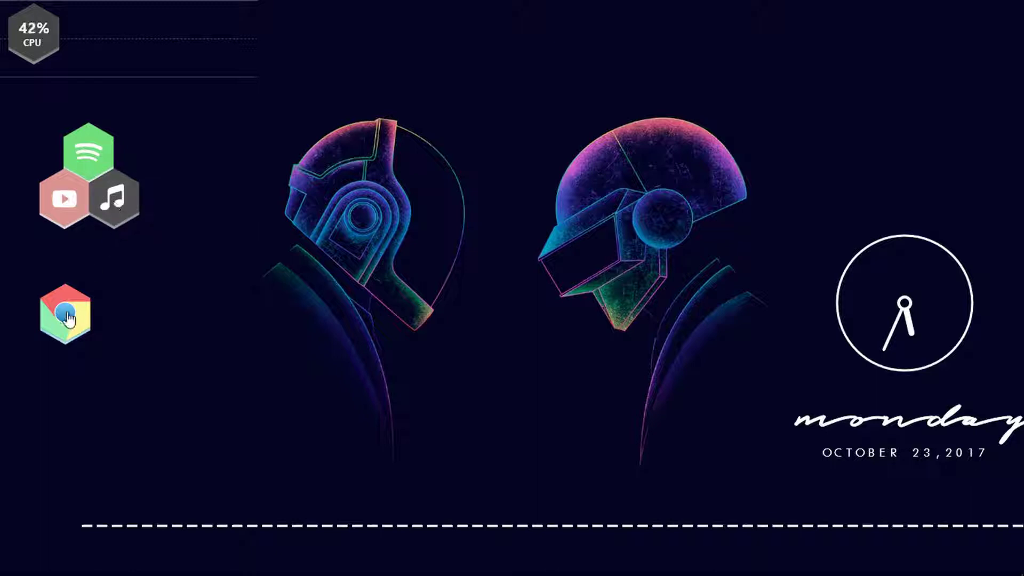
- Arrange the Firefox and Chrome hexagons side by side below the first cluster, with the CPU meter nested beneath them
drag(66, 313, 89, 297)
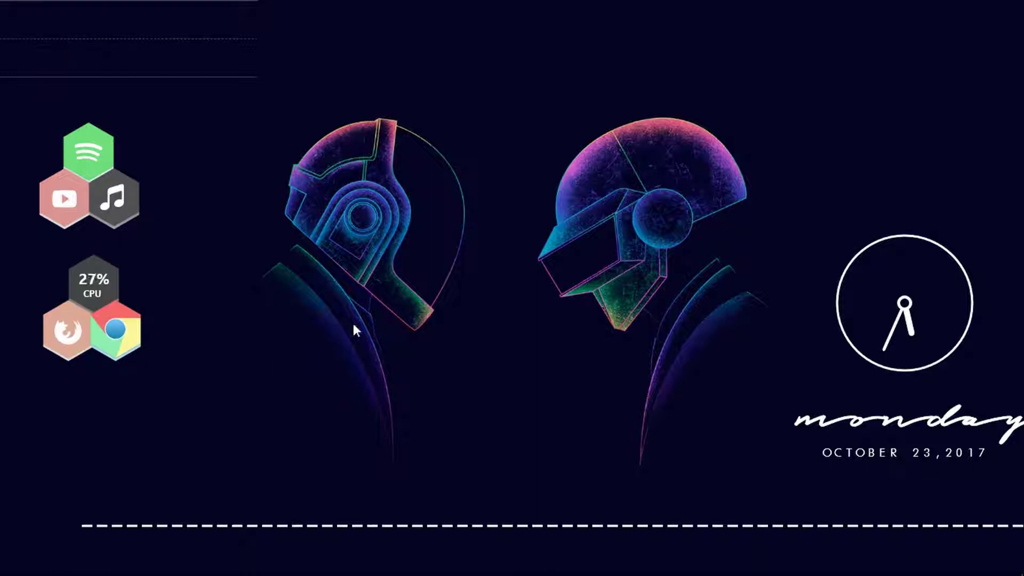
drag(96, 267, 92, 361)
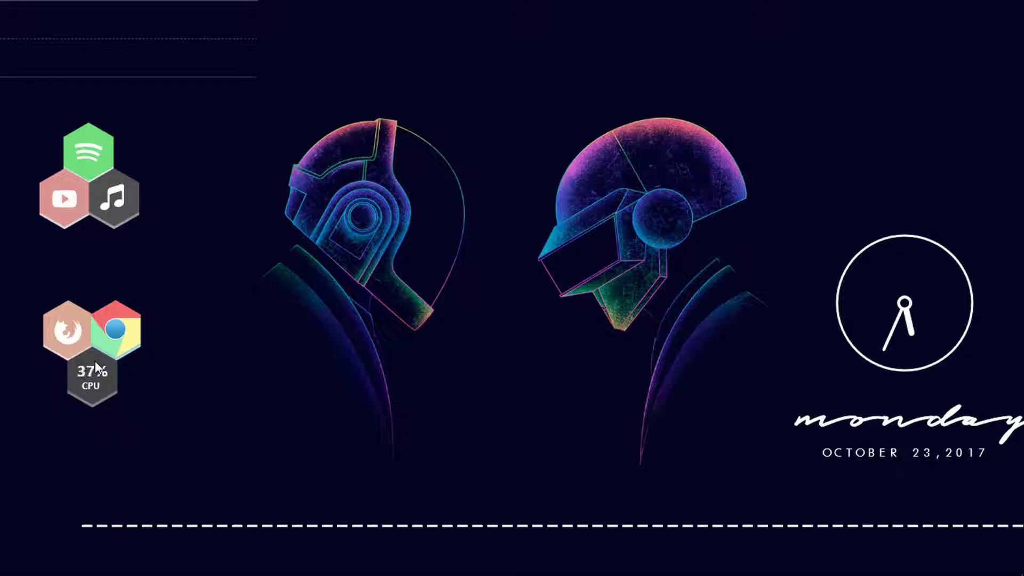
drag(74, 317, 72, 285)
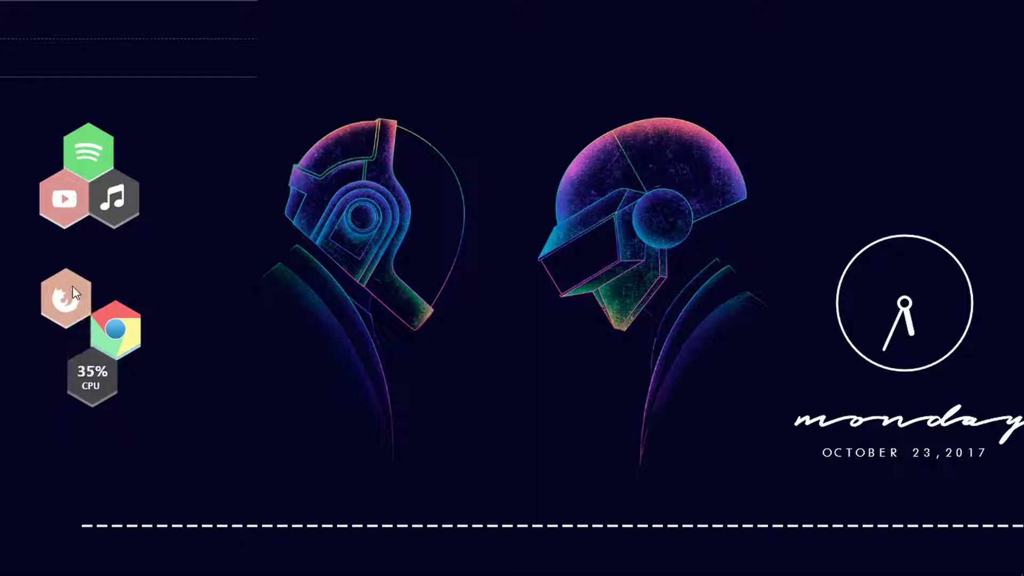
drag(122, 336, 62, 301)
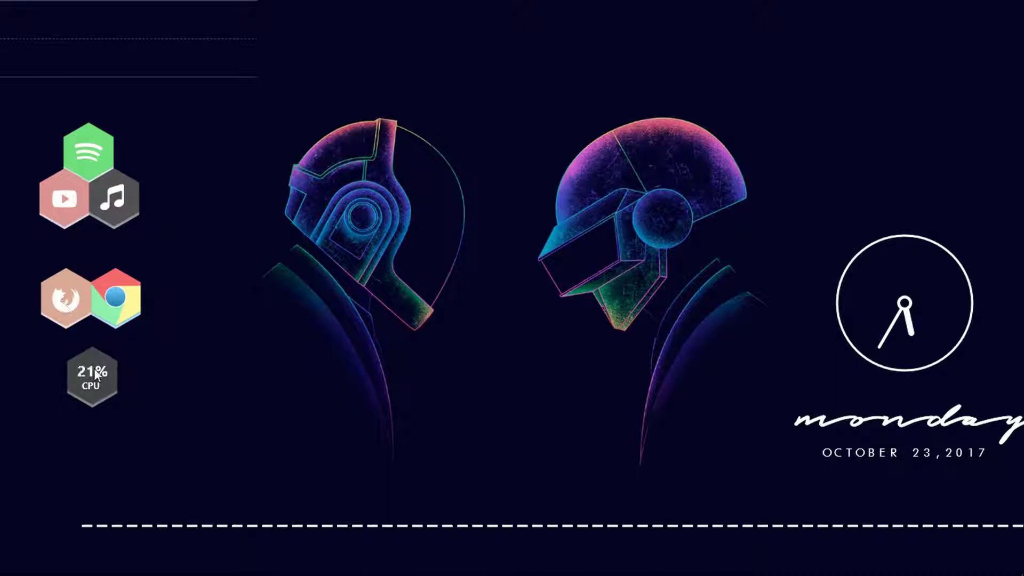
drag(93, 368, 89, 341)
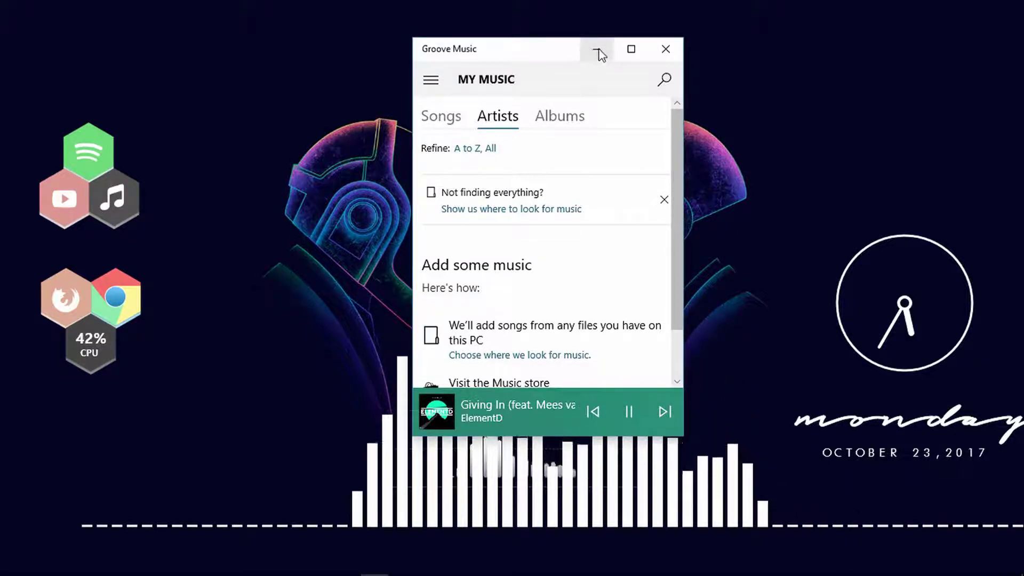
- Minimize the Groove Music window and move the monstercat visualizer up and to the left on the desktop
drag(553, 48, 455, 41)
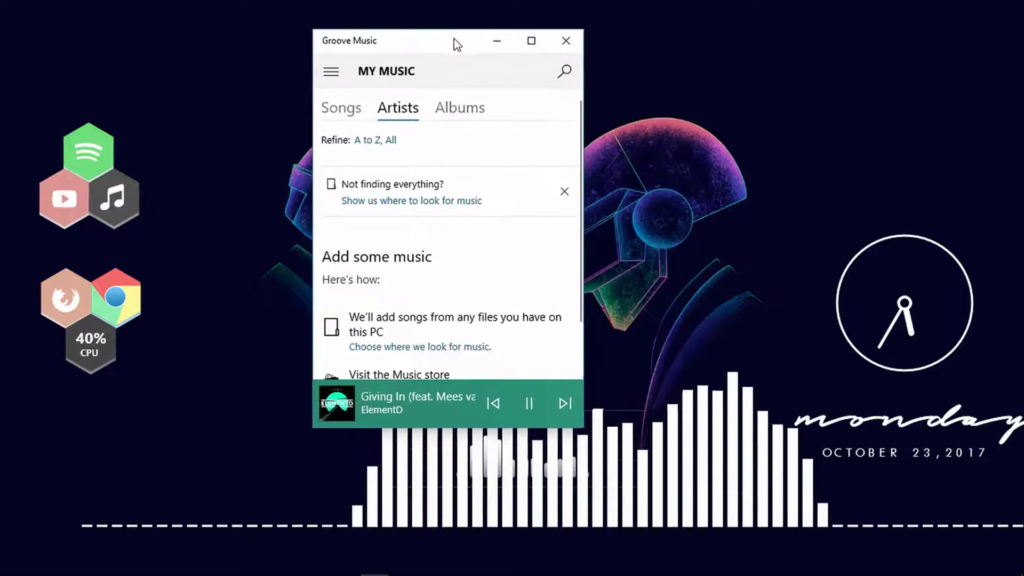
click(490, 41)
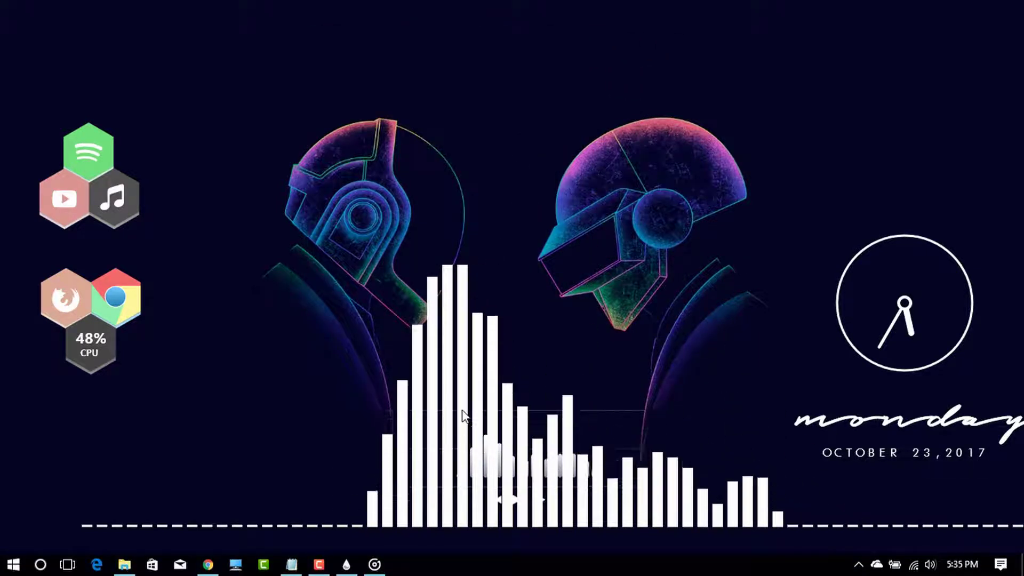
drag(464, 400, 233, 284)
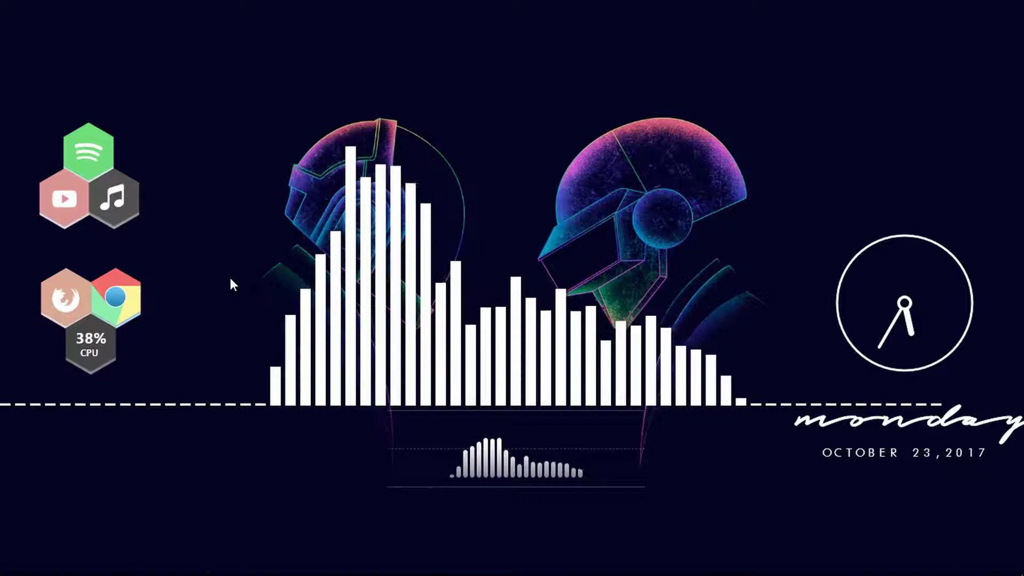
- Open the monstercat visualizer's settings and set the visualizer scale to 0.22 and the song information scale to 0.06
right_click(350, 258)
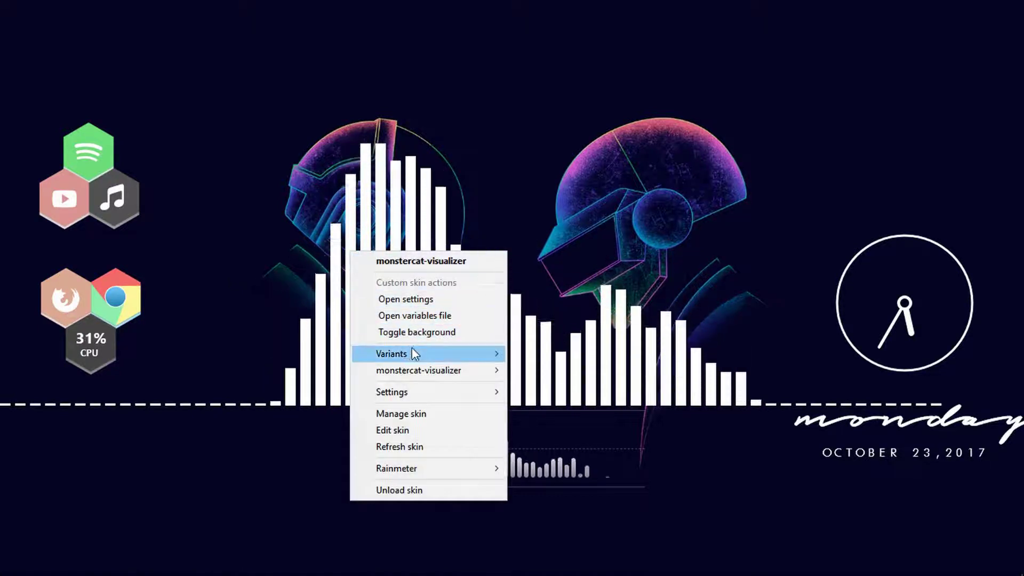
click(430, 298)
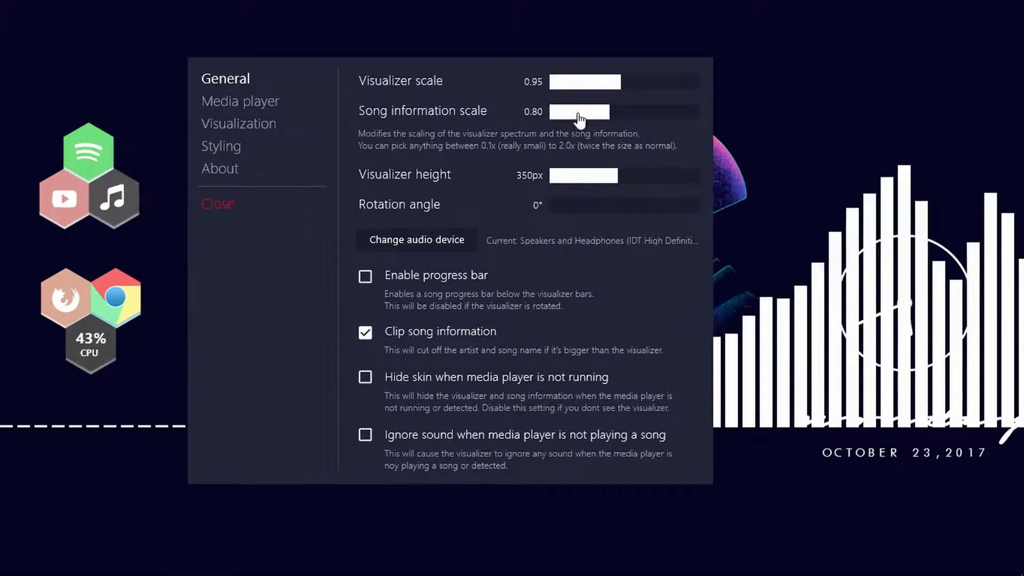
drag(587, 81, 569, 90)
click(629, 153)
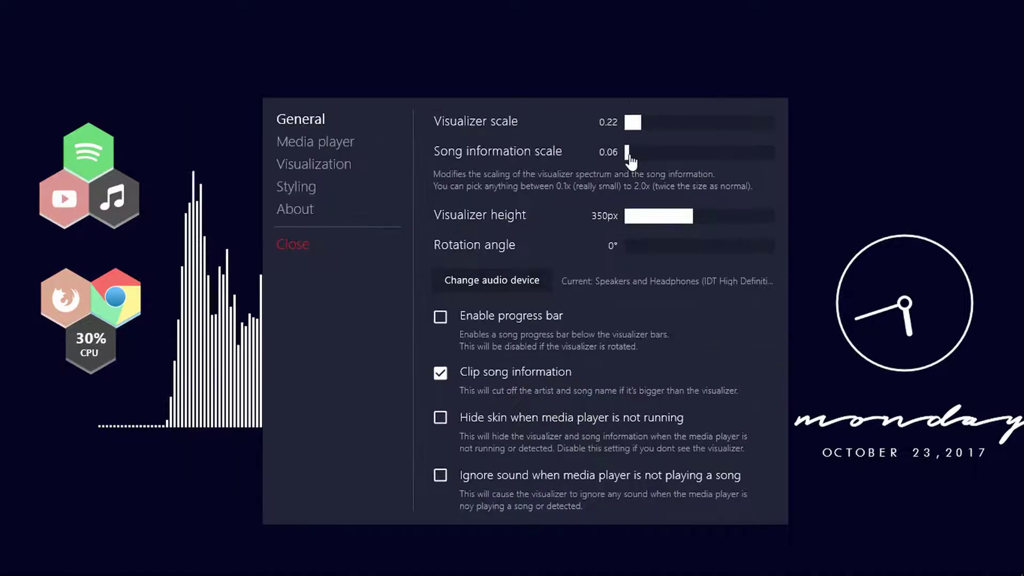
- Set the monstercat visualizer's song information scale to 0.04 and its height to 50 px
drag(629, 153, 621, 139)
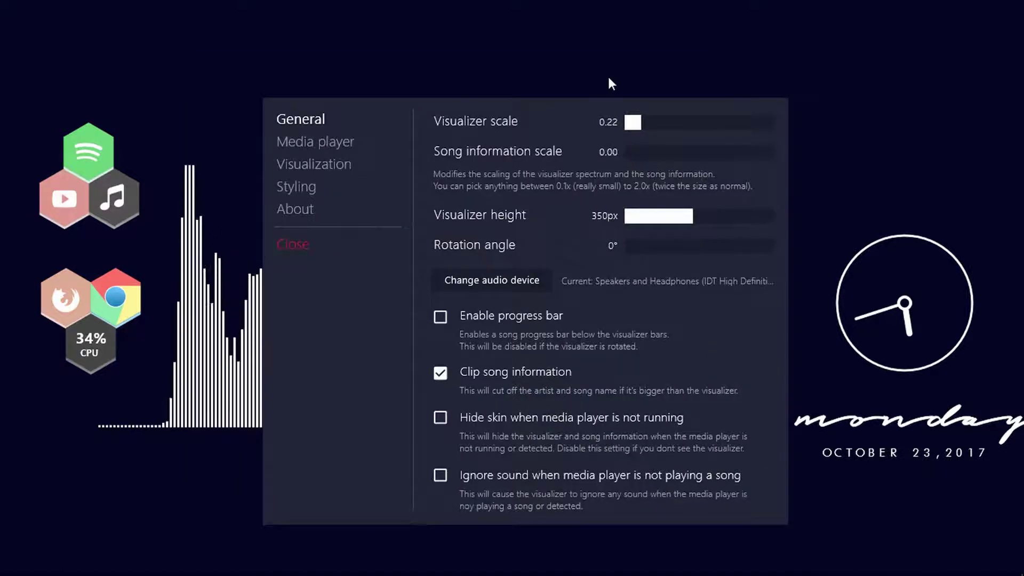
click(628, 154)
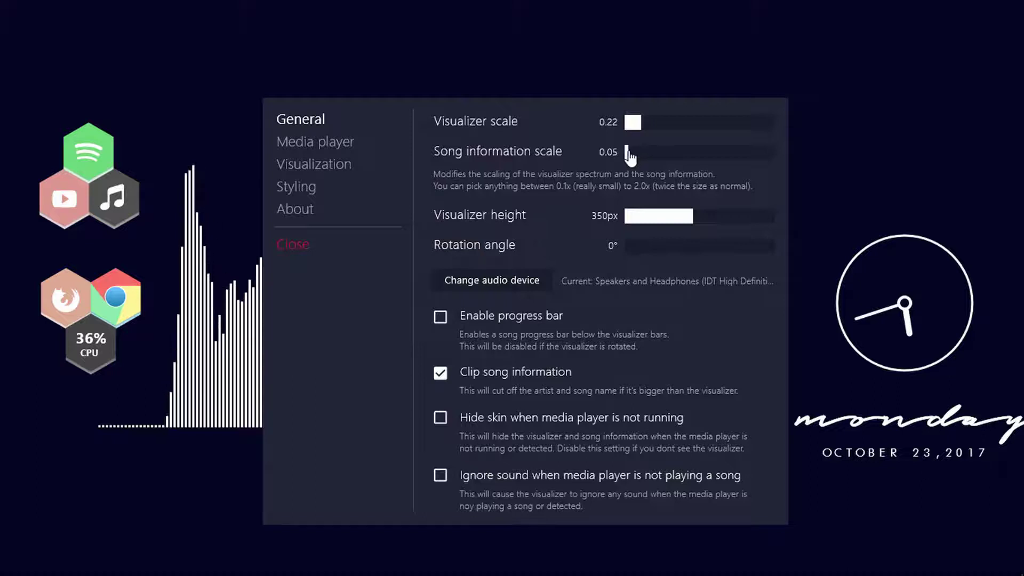
click(628, 153)
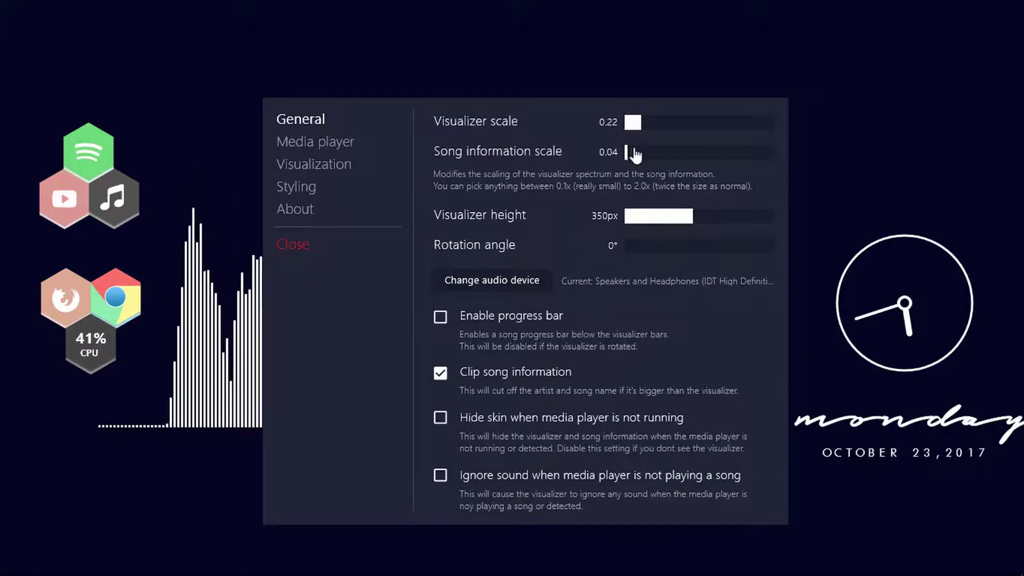
drag(688, 217, 636, 224)
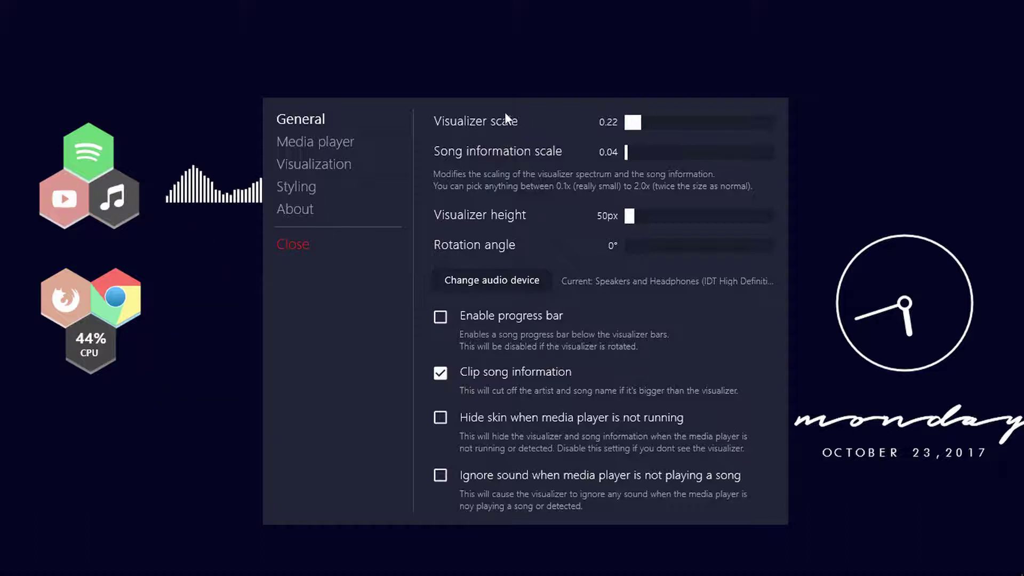
- Rotate the visualizer to 31° and reduce its scale to 0.09, placing it inside the visor of the helmet nearer the clock
drag(546, 118, 648, 99)
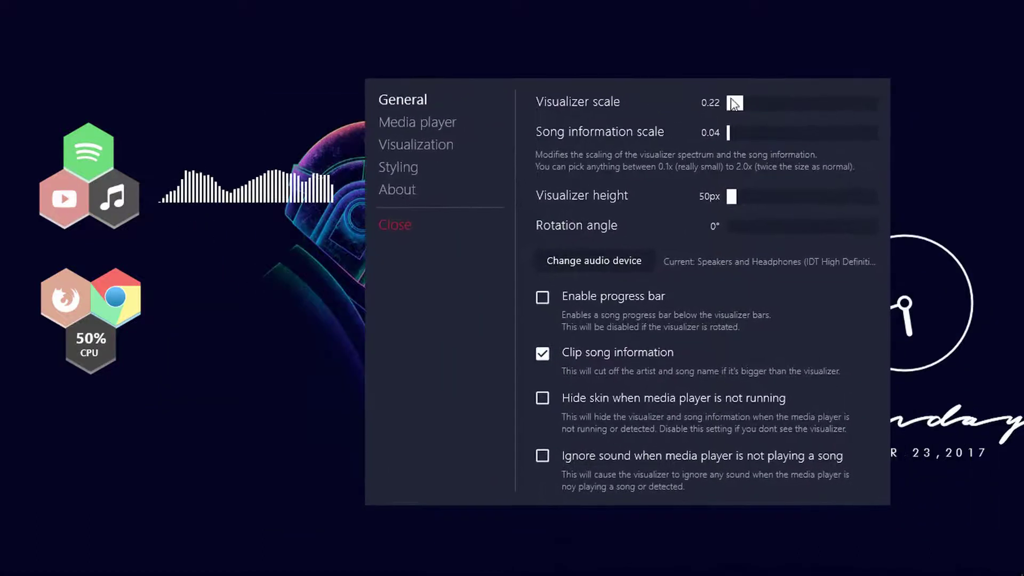
drag(745, 110, 741, 109)
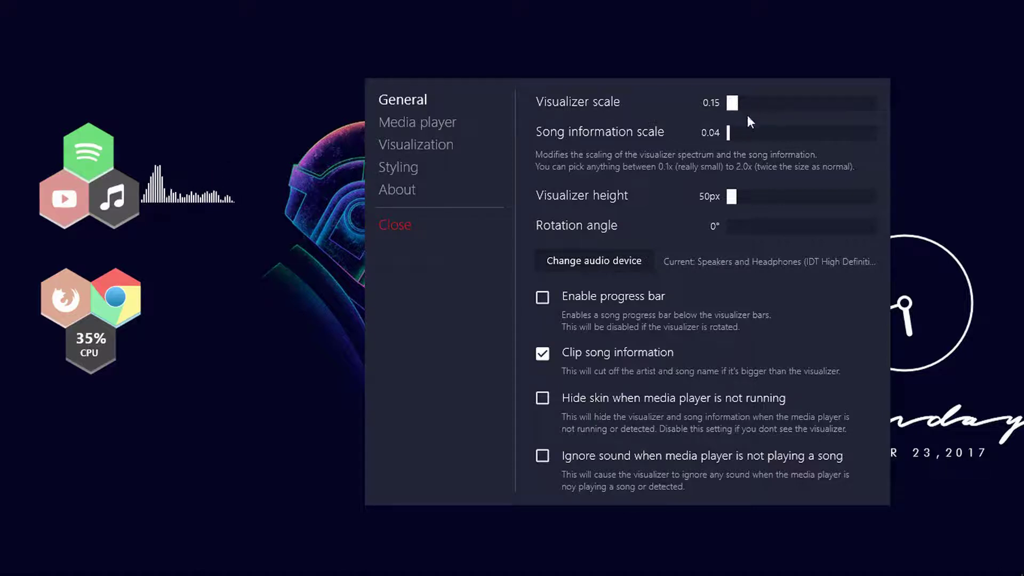
click(746, 230)
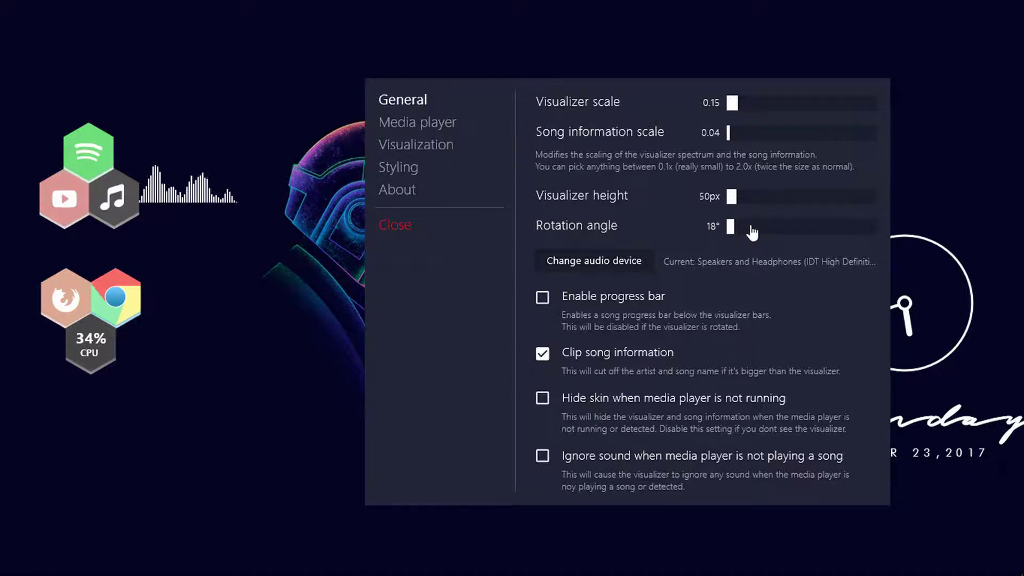
click(752, 232)
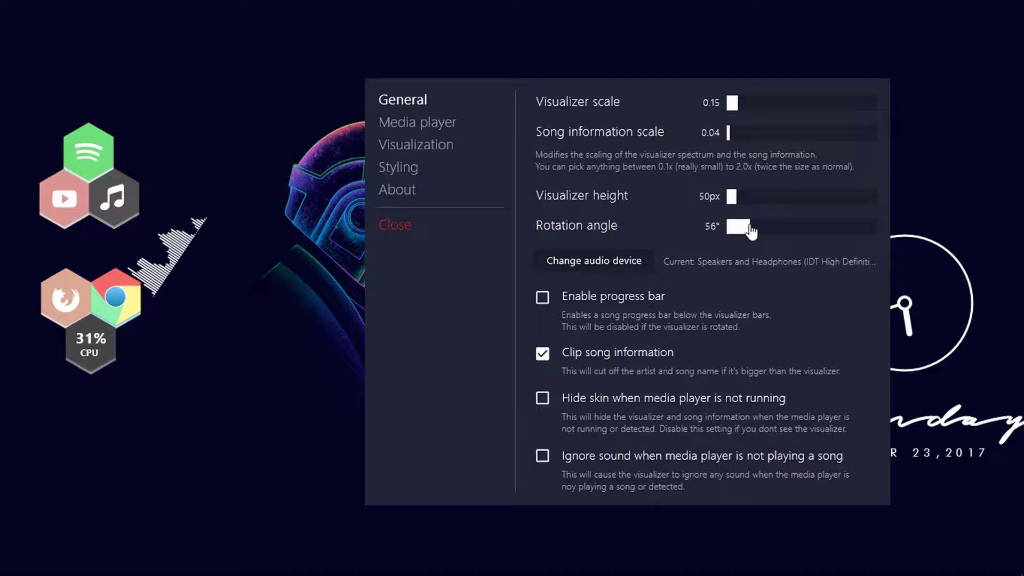
click(745, 229)
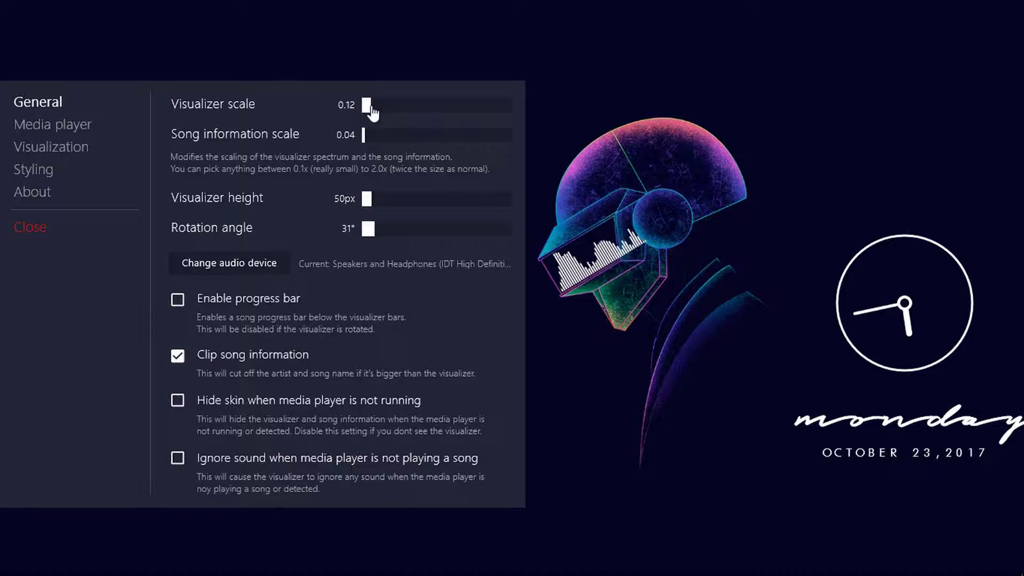
drag(366, 105, 365, 104)
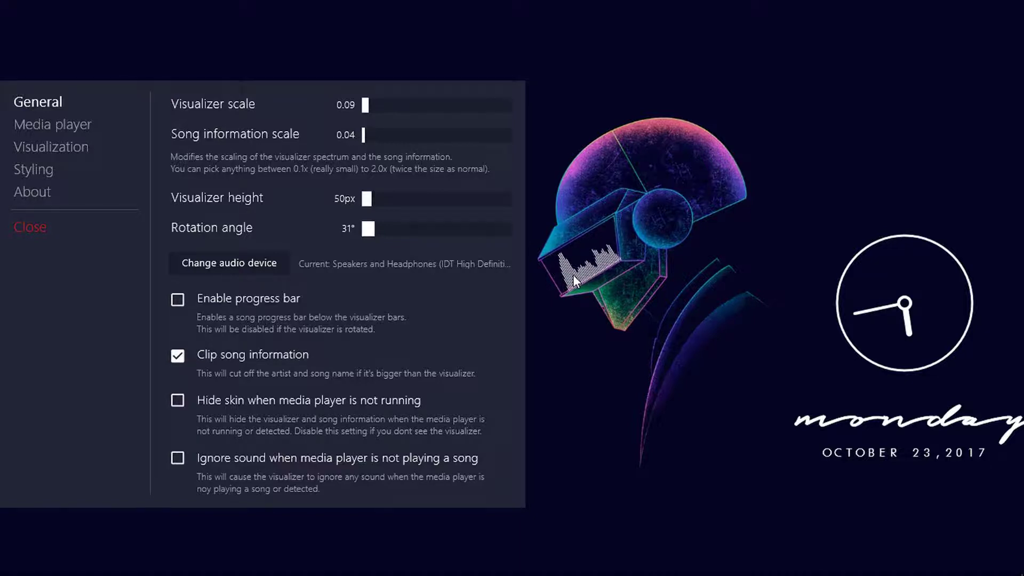
- Set the visualizer's smoothing level to 2, bar width to 81 px, bar gap to 31 px and bar count to 22, and slightly adjust the sensitivity
click(69, 149)
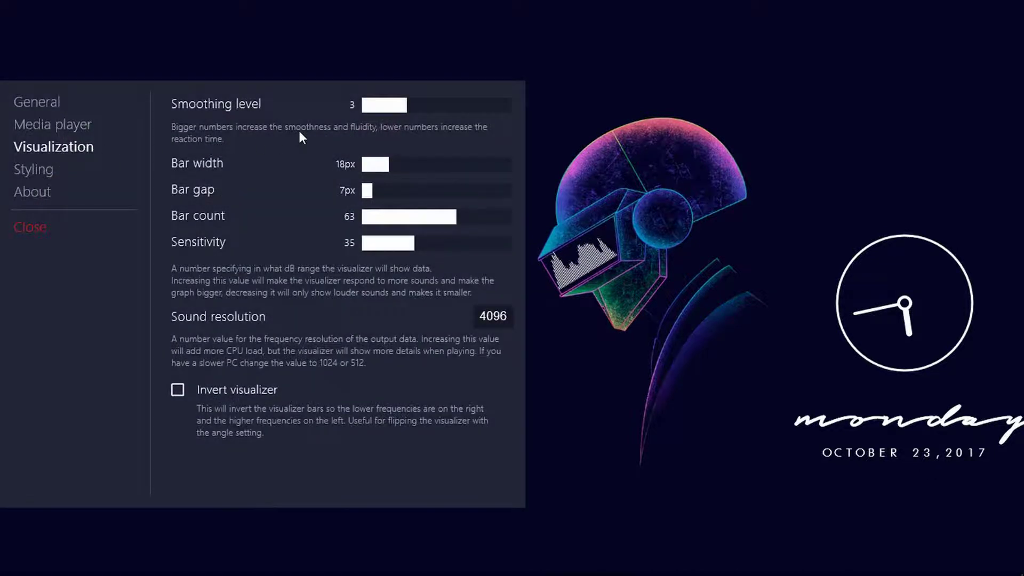
click(393, 106)
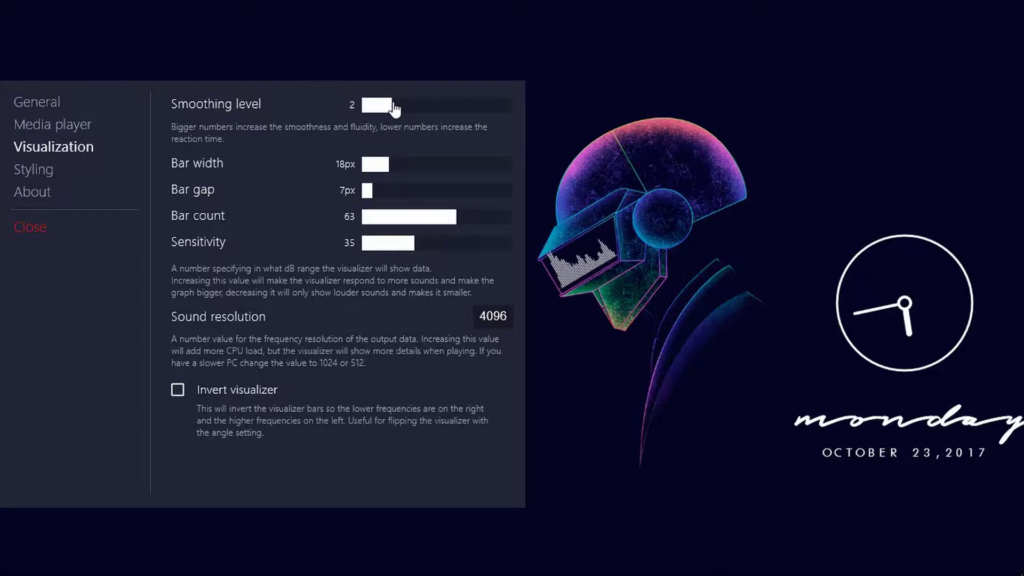
drag(384, 170, 485, 179)
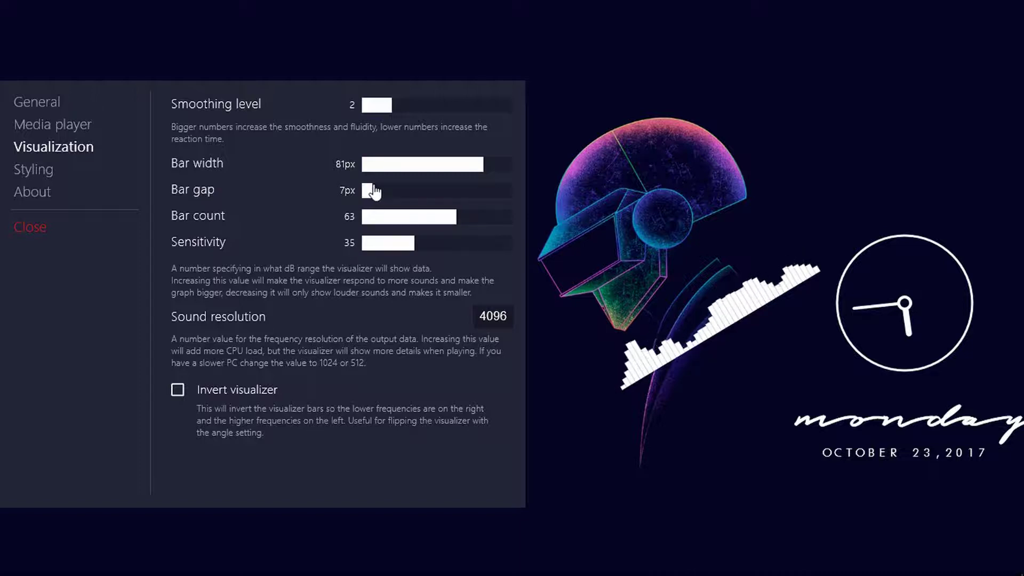
drag(375, 190, 411, 194)
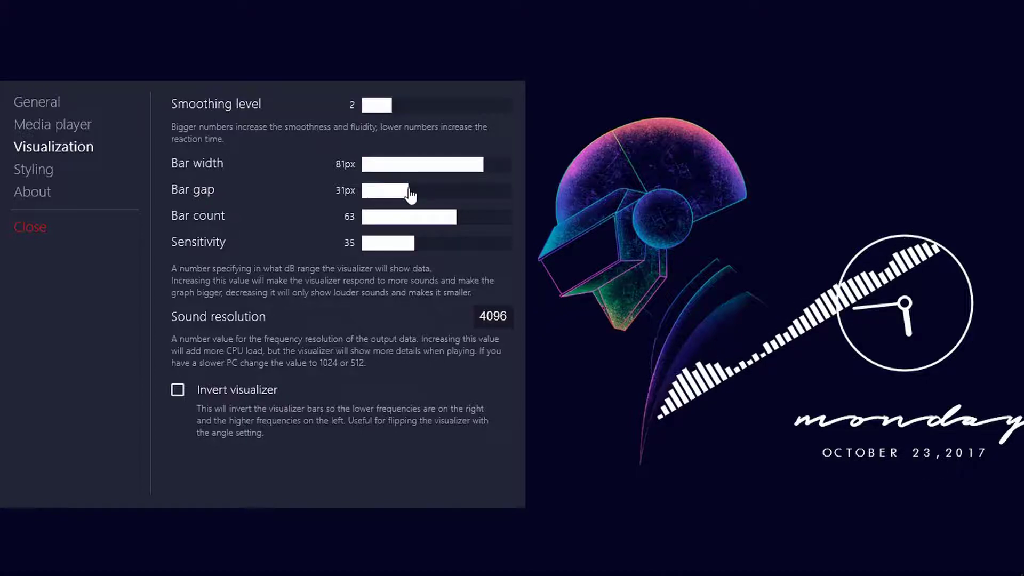
drag(434, 222, 396, 228)
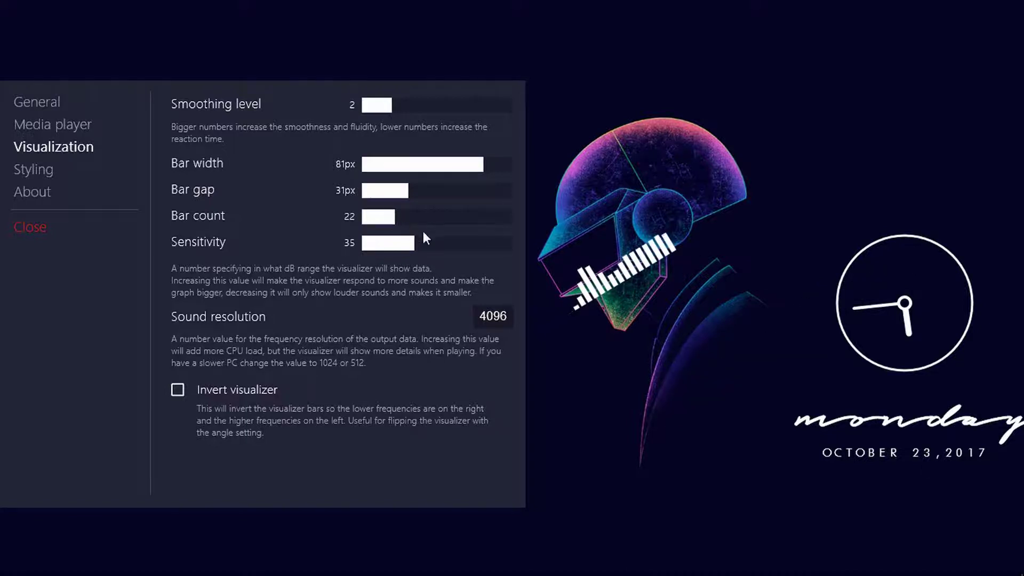
drag(414, 248, 410, 249)
- Reduce the visualizer scale to 0.05 so the bars fit within the helmet's visor, and close the settings
click(43, 109)
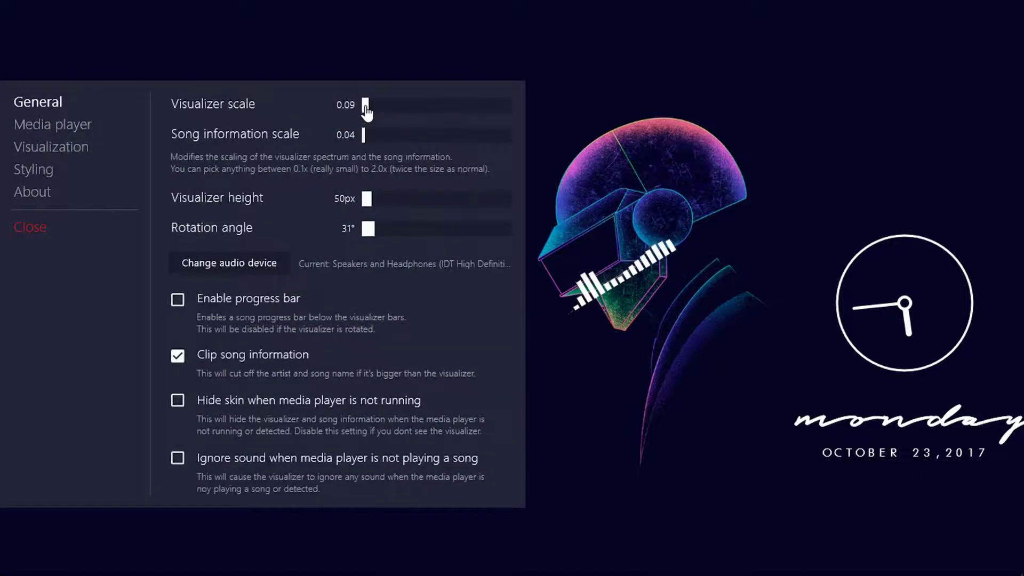
drag(366, 111, 366, 111)
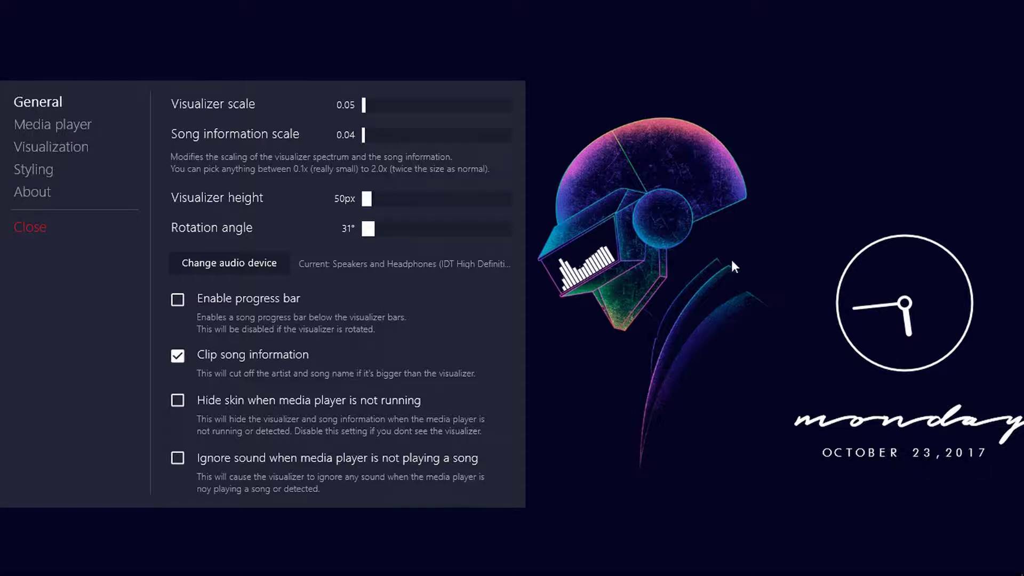
click(42, 228)
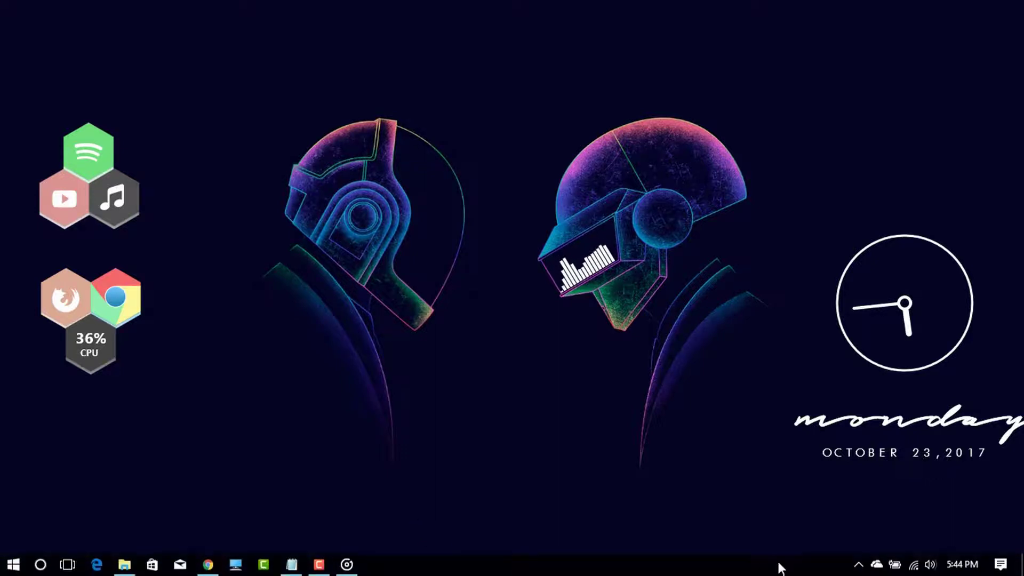
- Load the Kantas_Akra_Mediakey.ini skin from NR_Kantas_Akra in the Rainmeter manager, minimize the manager and move the skin slightly lower between the two figures
click(858, 566)
click(826, 539)
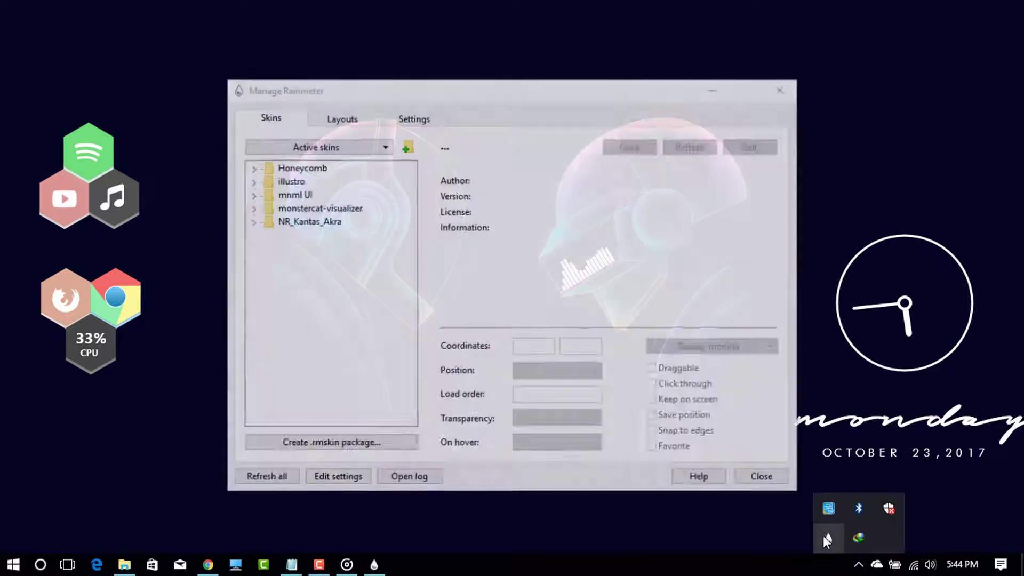
click(253, 222)
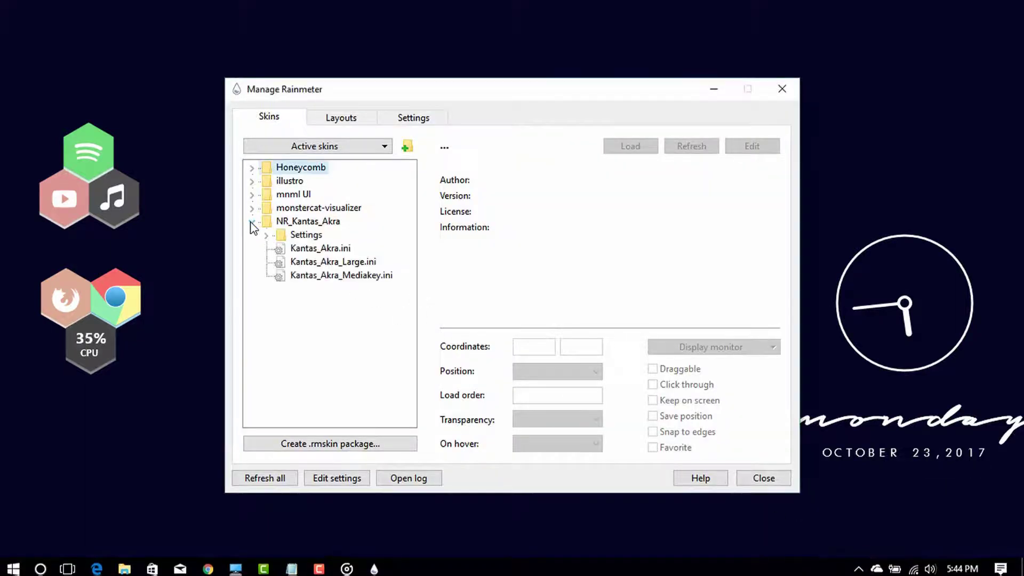
click(338, 275)
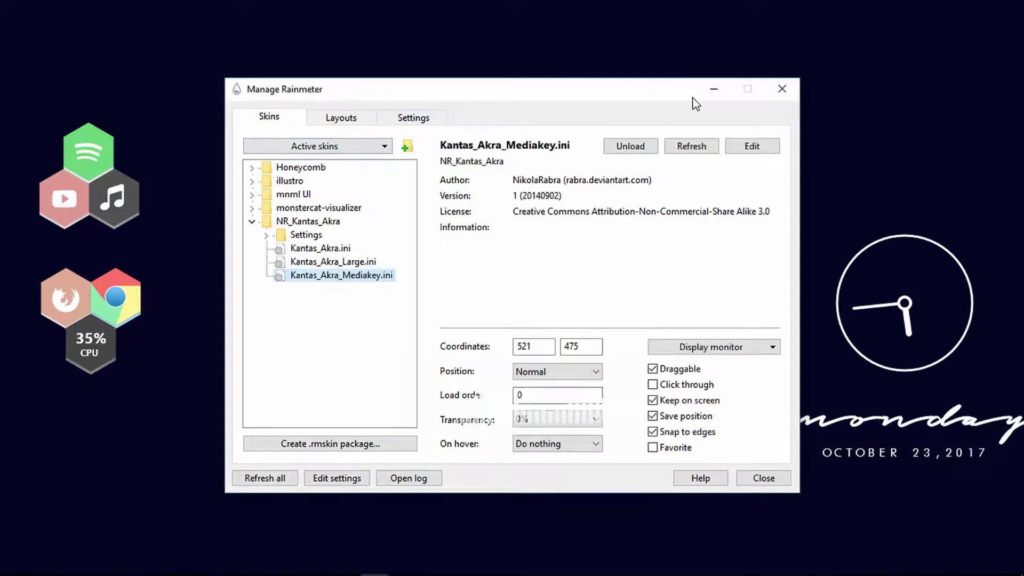
click(714, 94)
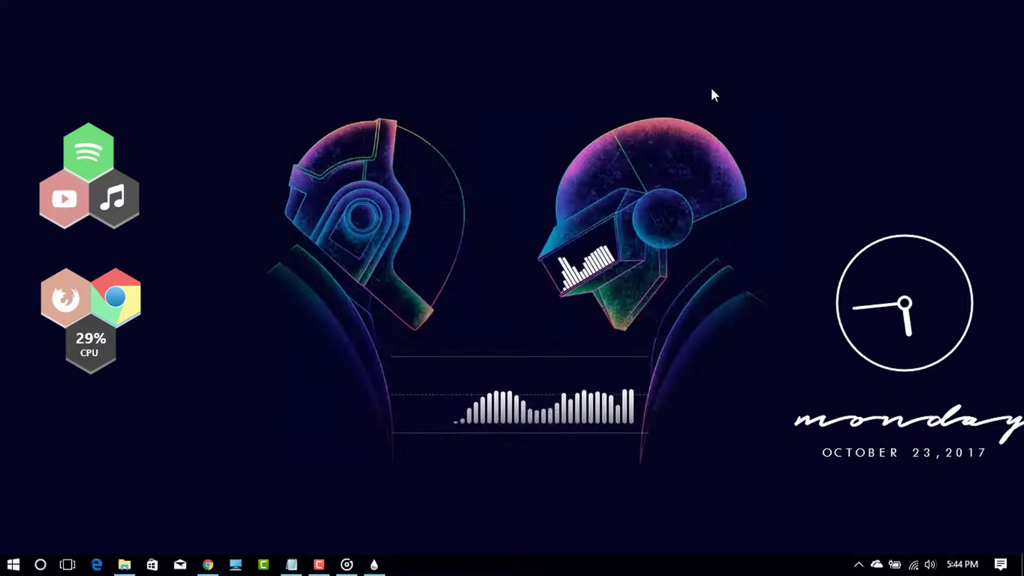
drag(507, 403, 503, 440)
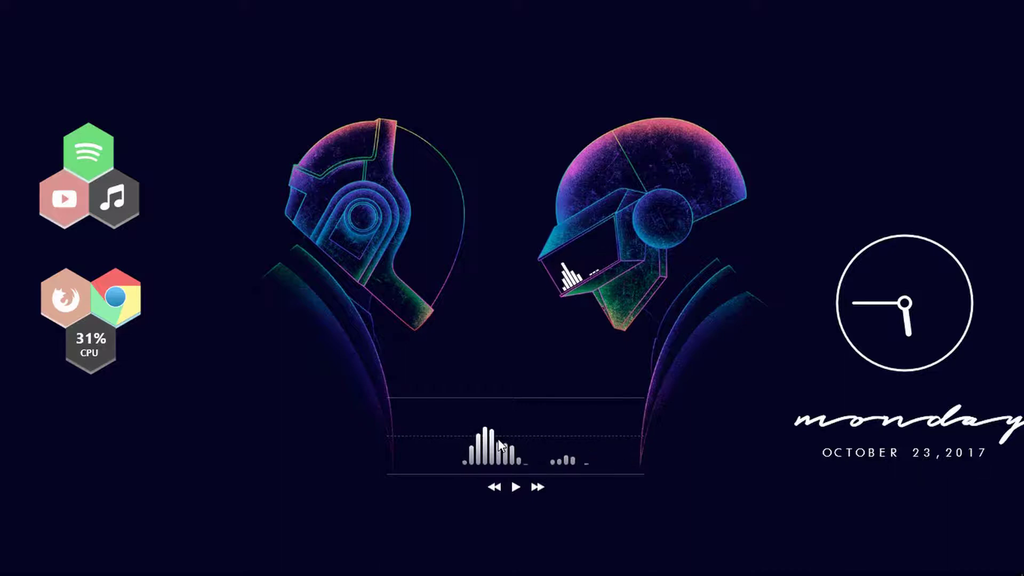
- Open the Kantas Akra skin's settings and set the skin variant to MediaKey plugin (No Track Info)
right_click(486, 449)
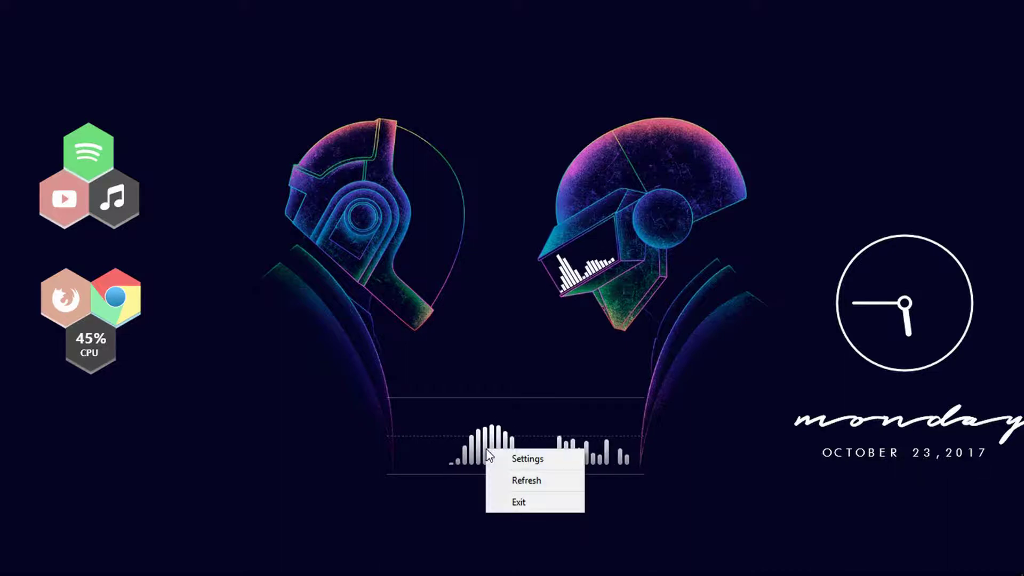
click(504, 457)
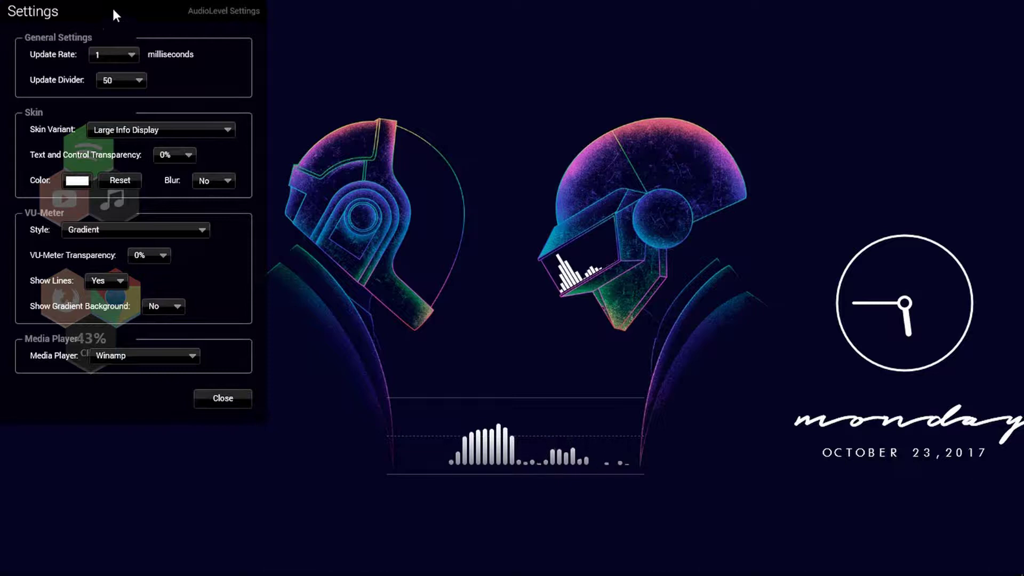
drag(113, 8, 193, 39)
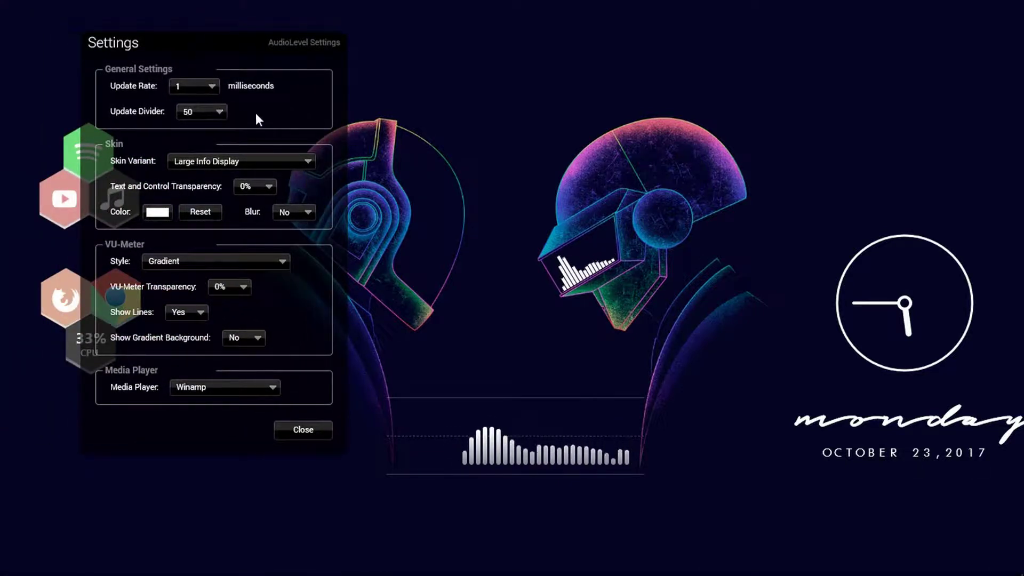
click(305, 158)
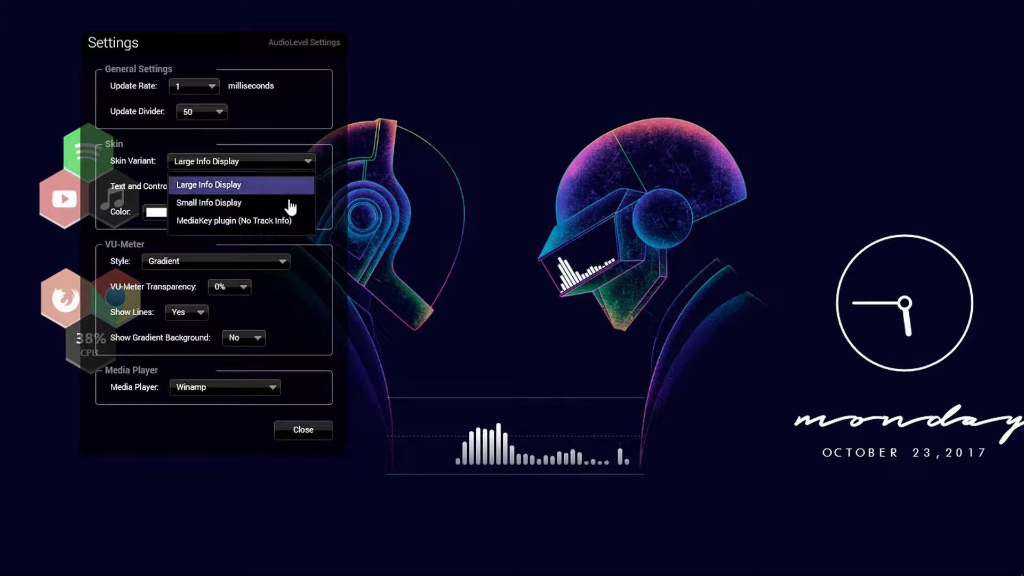
click(284, 220)
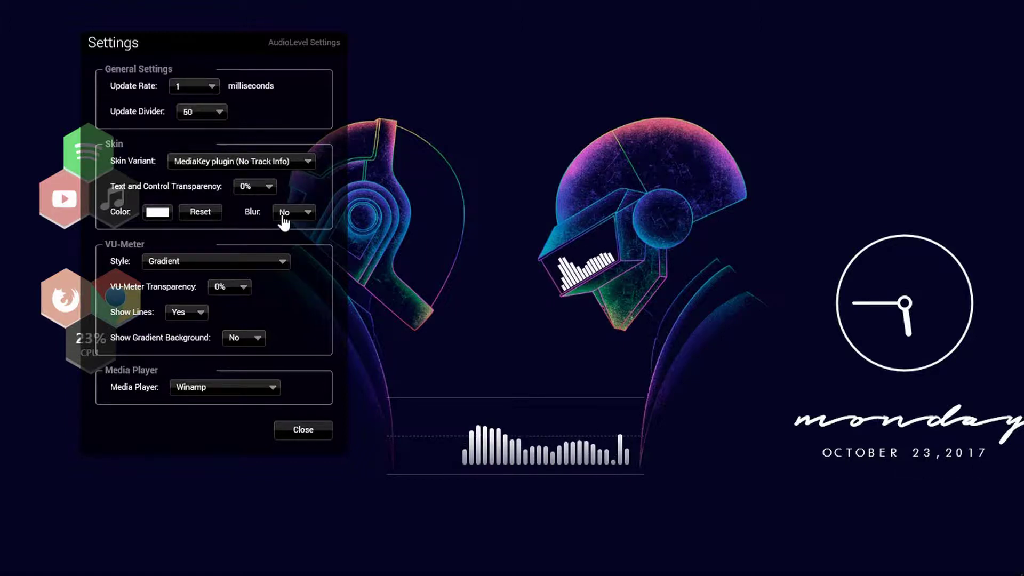
- Change the Kantas Akra skin's color to the light blue 1FB1D1 (RGB 31,177,209)
click(162, 213)
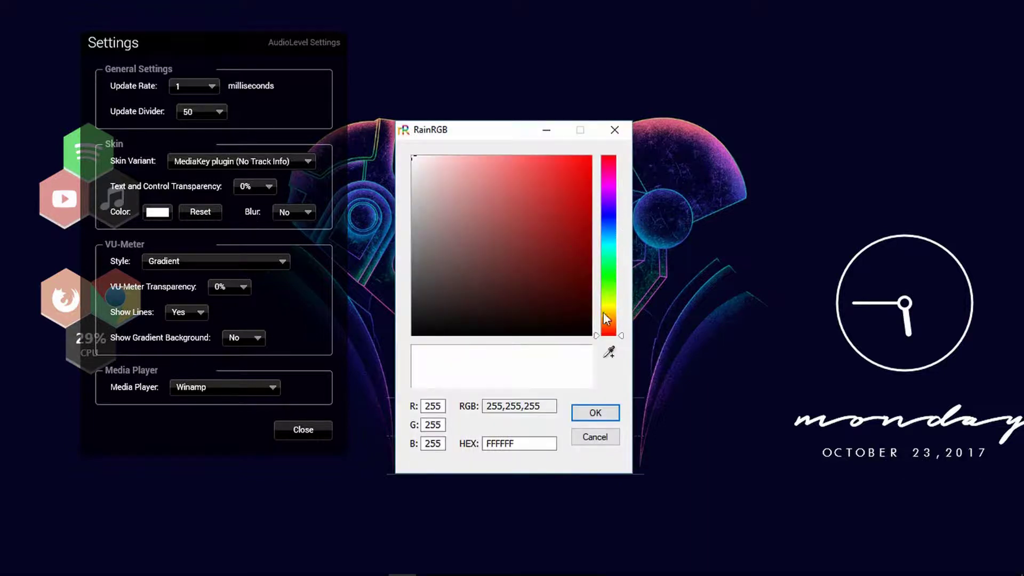
drag(623, 337, 621, 246)
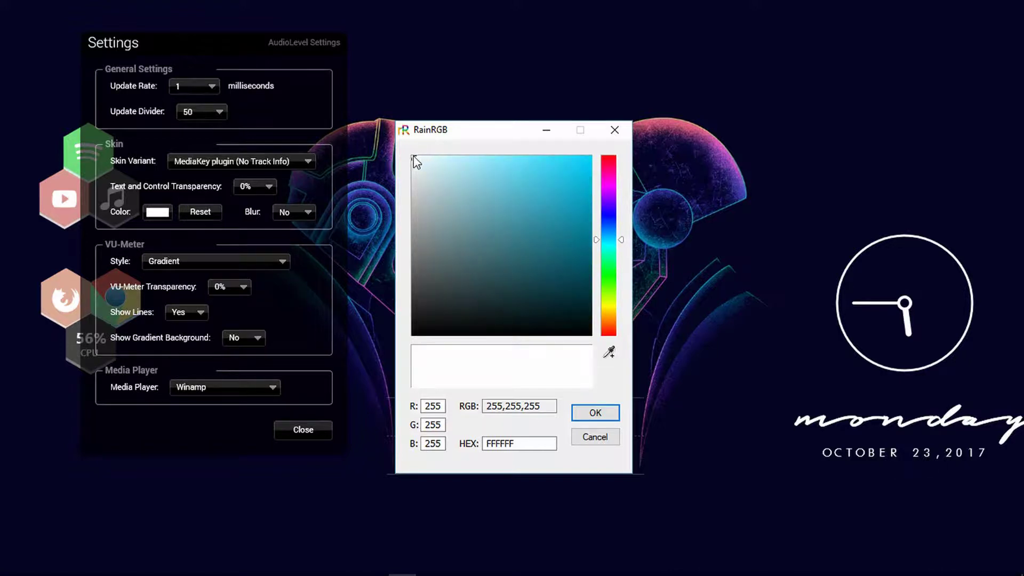
mouse_move(416, 162)
mouse_down()
mouse_move(533, 197)
mouse_move(556, 192)
mouse_up()
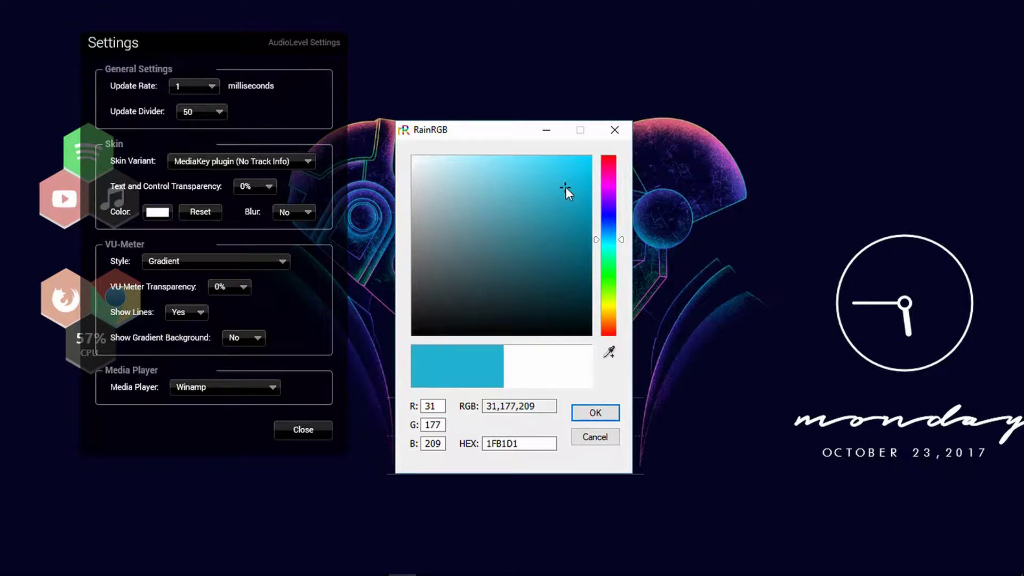
click(600, 415)
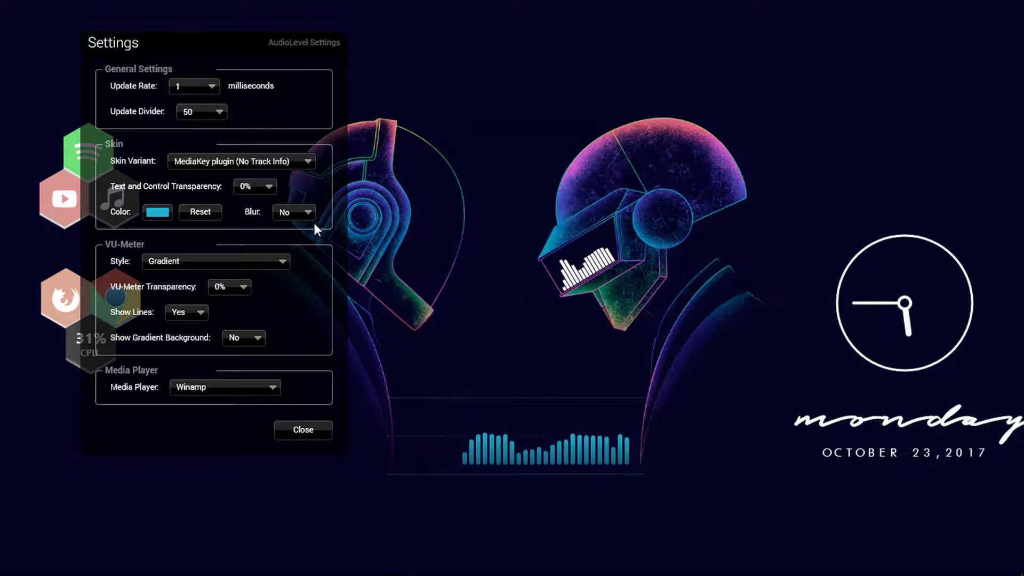
- Set the VU-Meter style to Highlighted, turn off its lines and show the gradient background
click(277, 267)
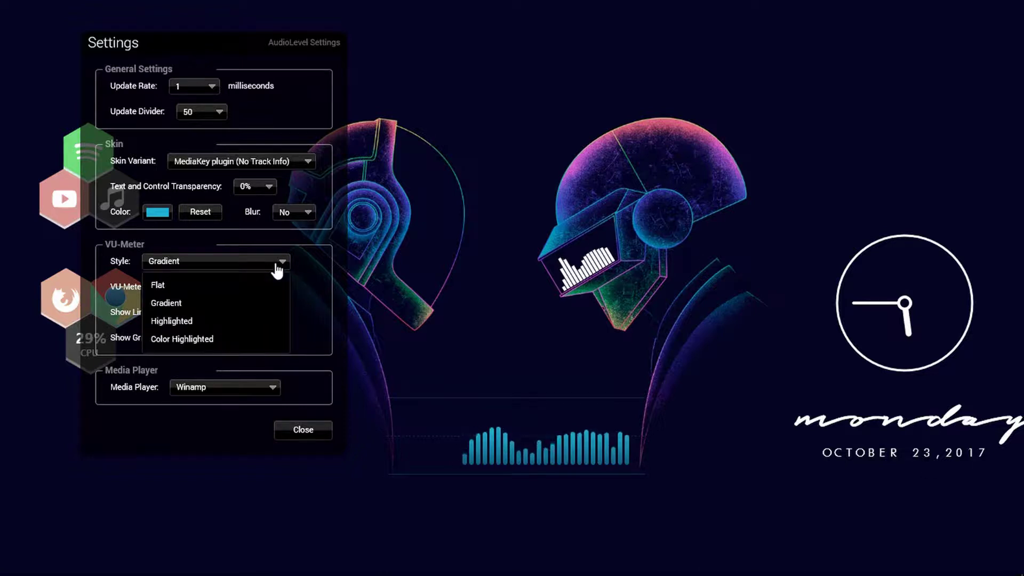
click(214, 321)
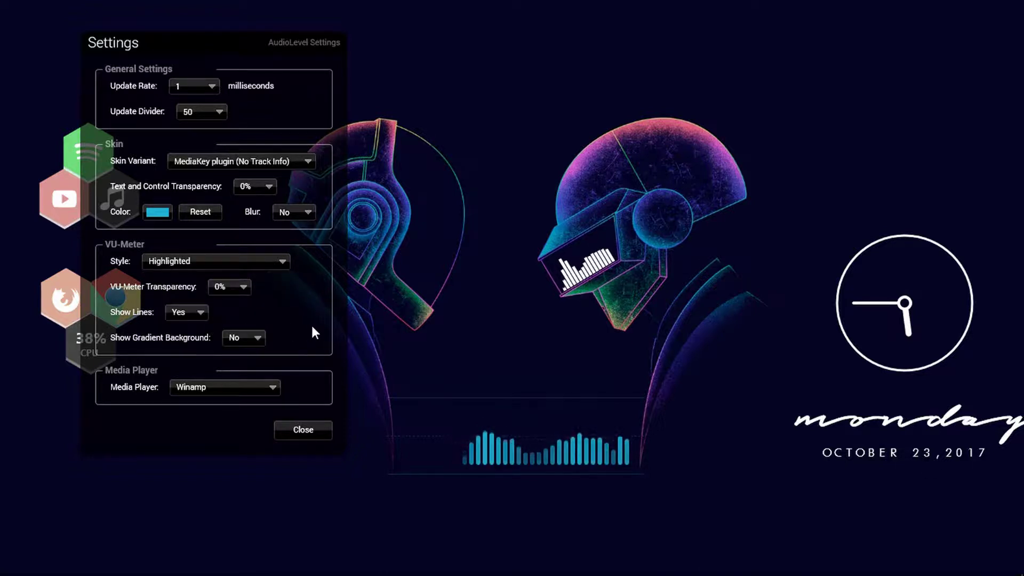
click(206, 319)
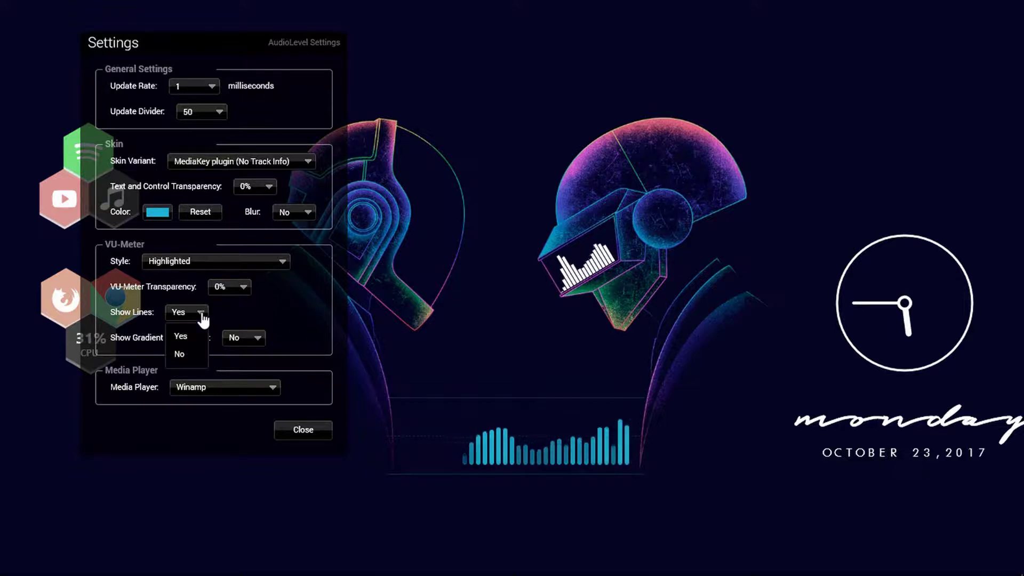
click(193, 356)
click(260, 340)
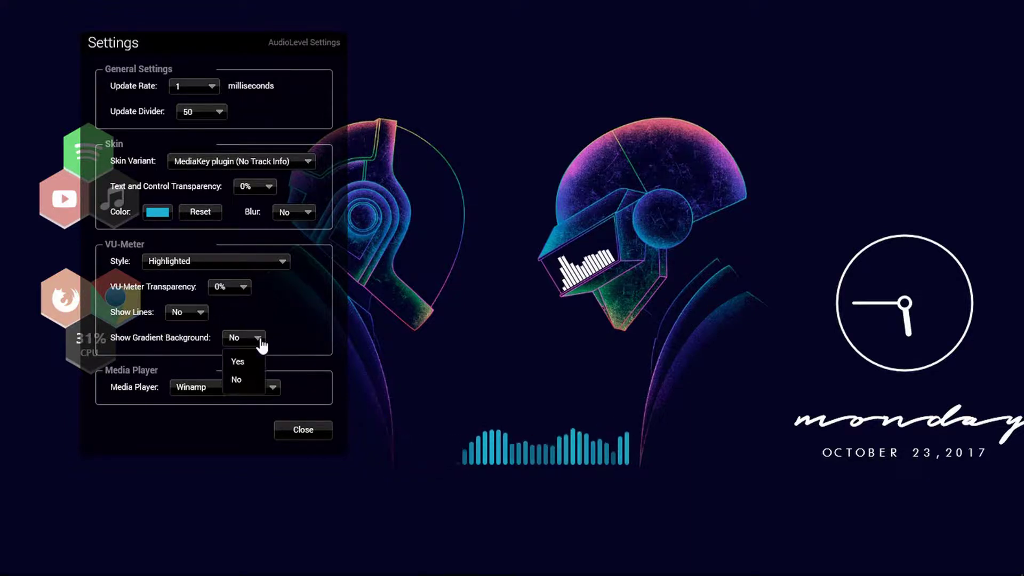
click(250, 363)
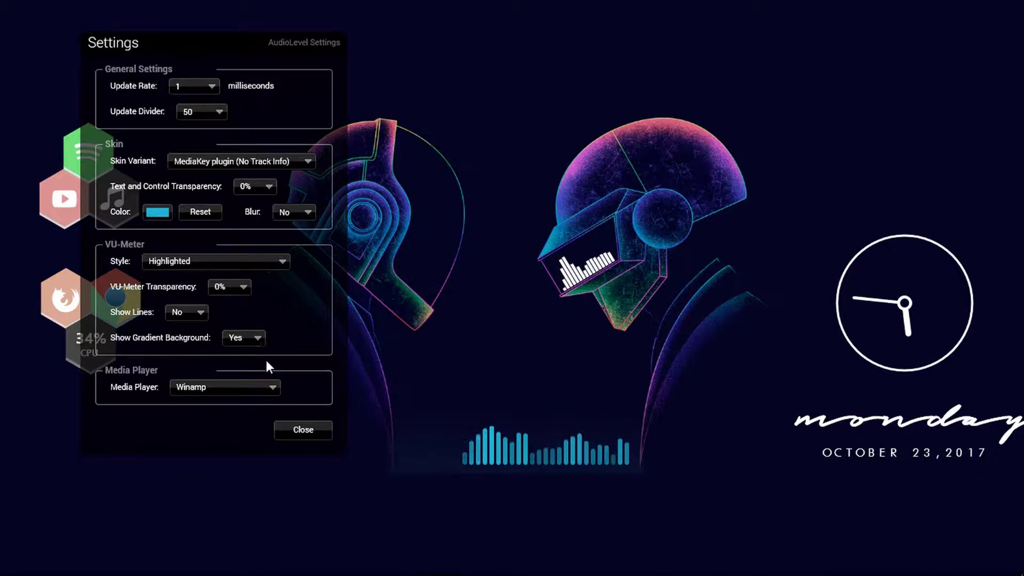